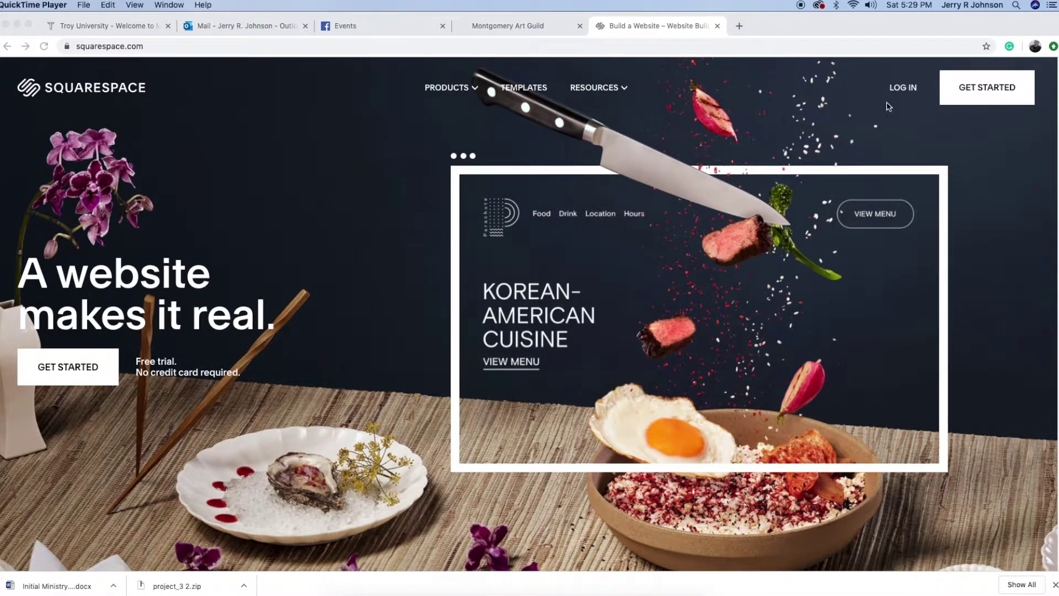
Go to the Squarespace login page from the squarespace.com home page
{"action": "left_click", "coordinate": [901, 89]}
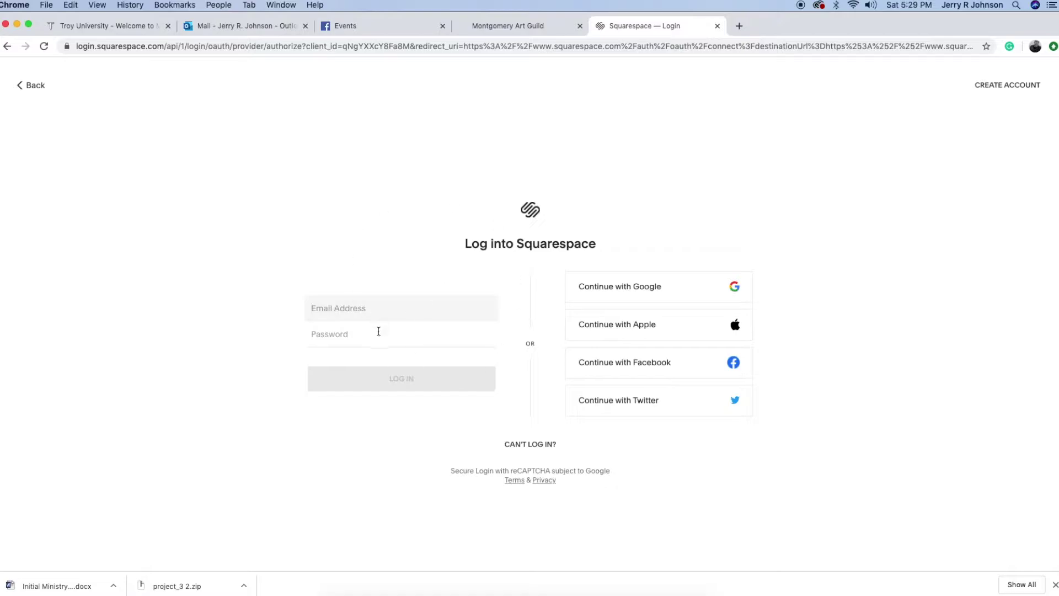
Log in with the art guild account's e-mail address and password
{"action": "left_click", "coordinate": [358, 308]}
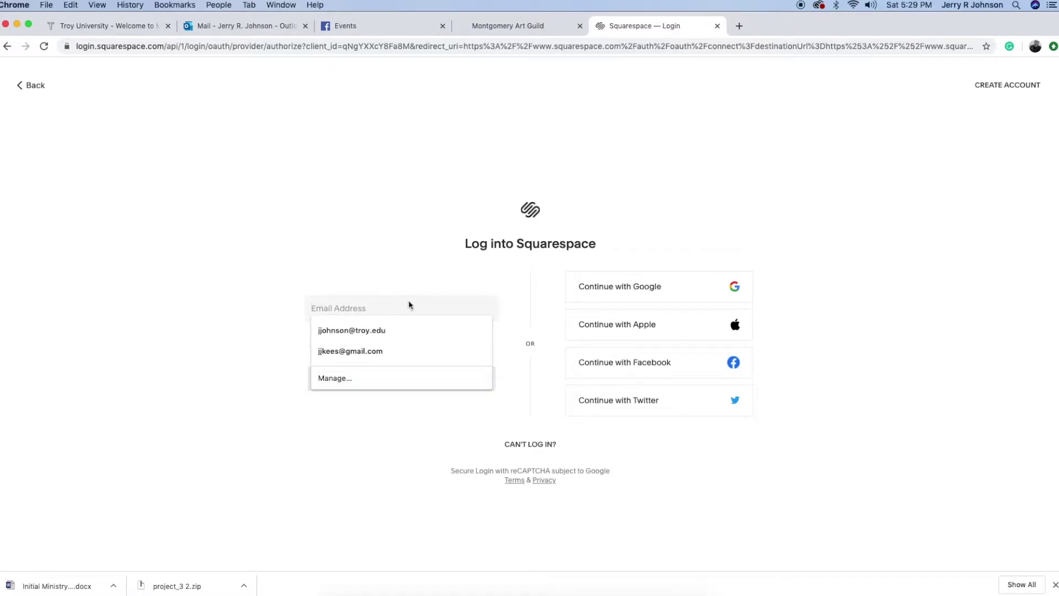
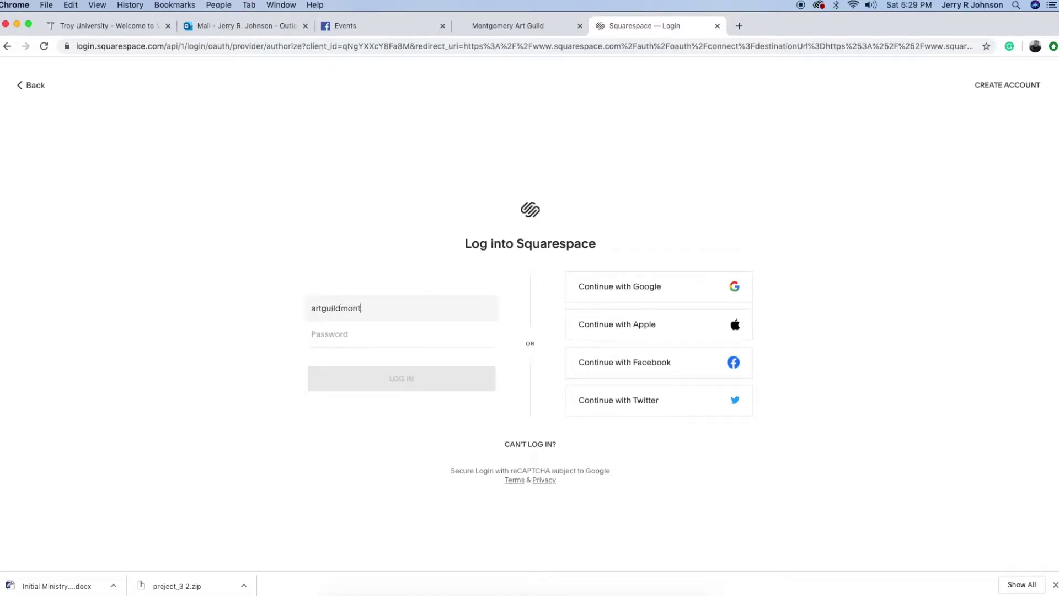
{"action": "key", "text": "Tab"}
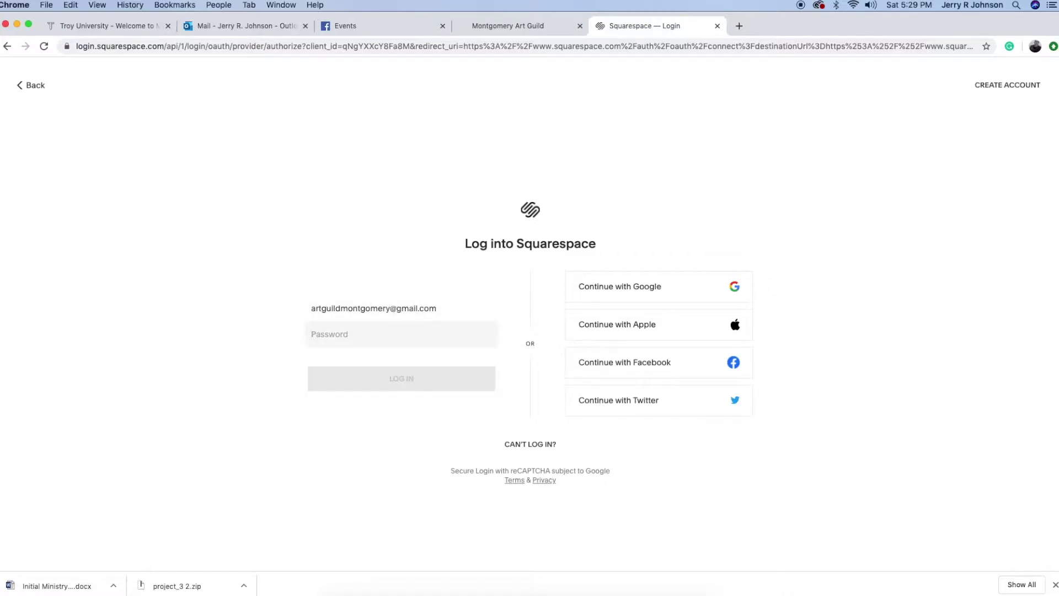
{"action": "type", "text": "•"}
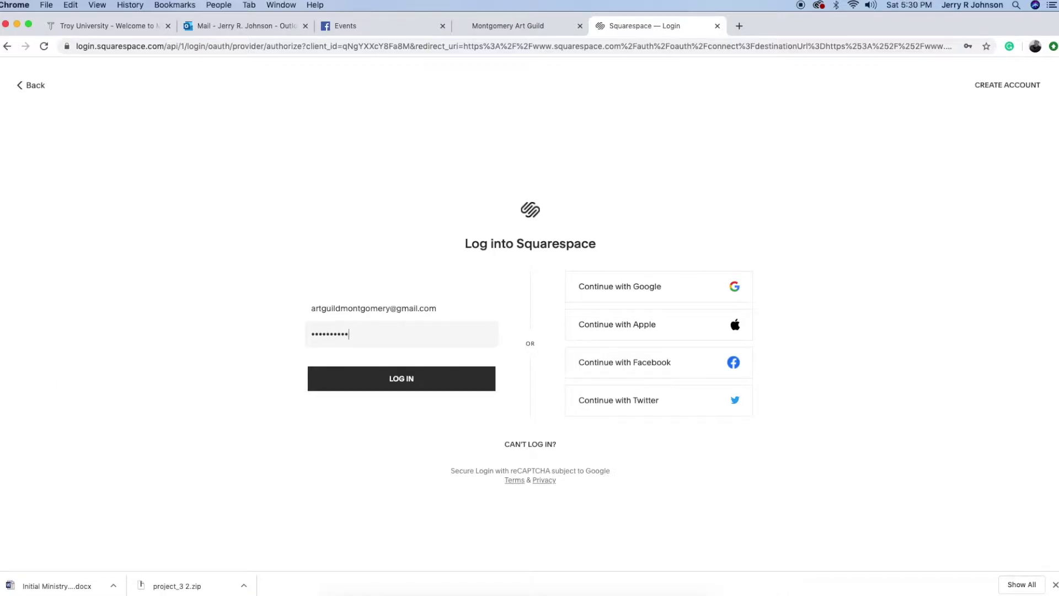
{"action": "key", "text": "Return"}
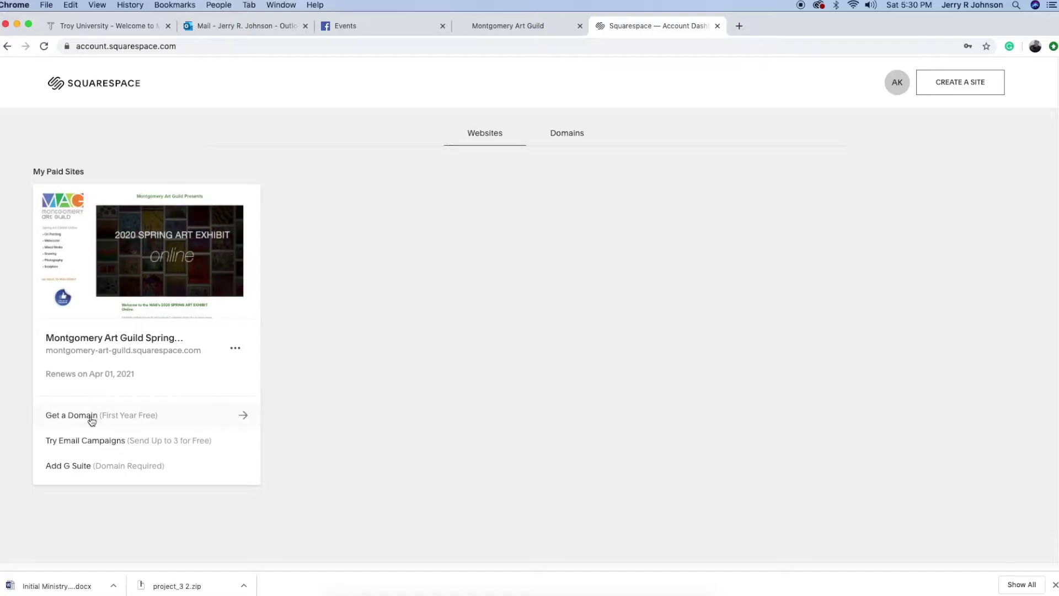
Open the Montgomery Art Guild Spring Art Exhibit site in the editor and show its Pages panel
{"action": "mouse_move", "coordinate": [239, 349]}
{"action": "mouse_move", "coordinate": [141, 253]}
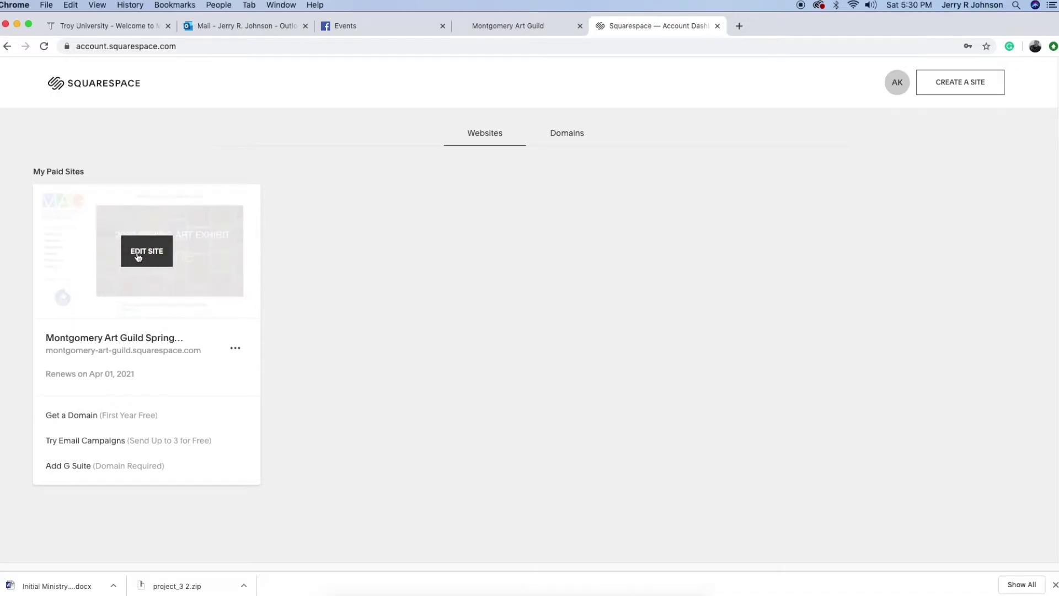
{"action": "left_click", "coordinate": [146, 251]}
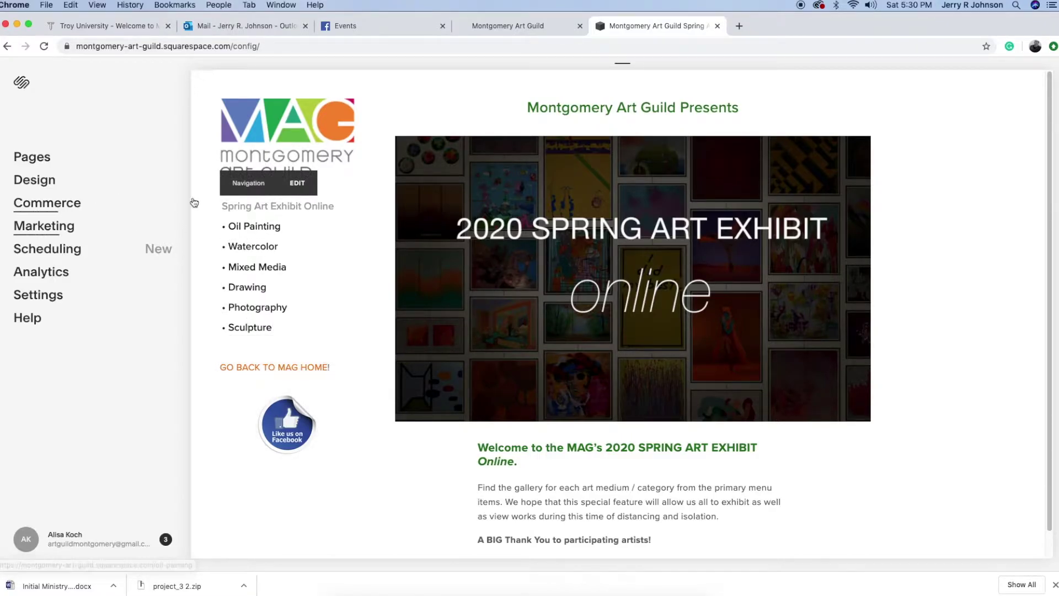
{"action": "left_click", "coordinate": [19, 156]}
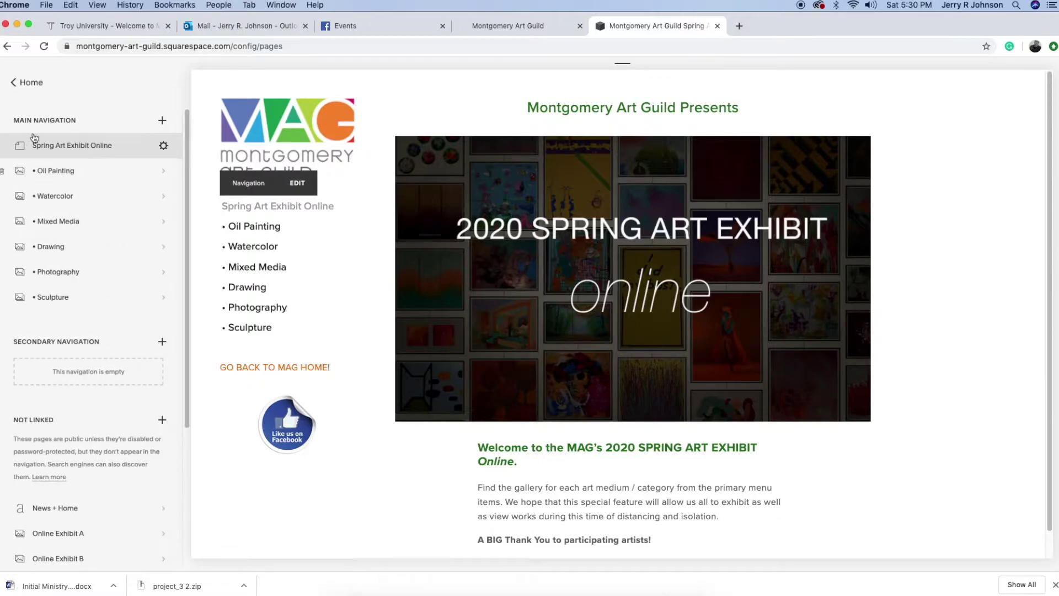
Review the pages list and open the Oil Painting gallery page under Main Navigation
{"action": "left_click_drag", "start_coordinate": [187, 367], "coordinate": [184, 492]}
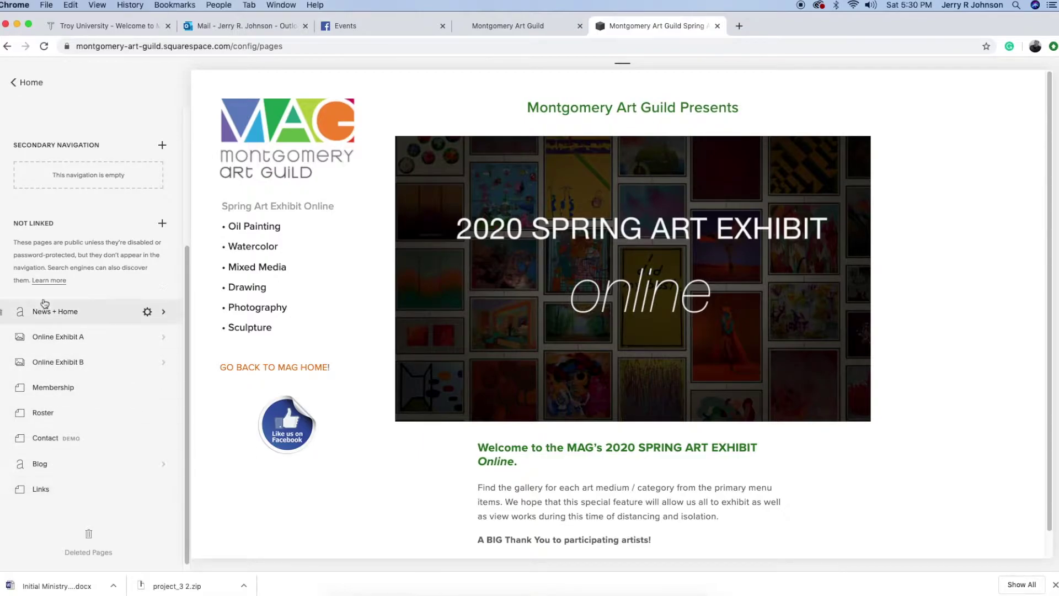
{"action": "left_click_drag", "start_coordinate": [188, 451], "coordinate": [198, 224]}
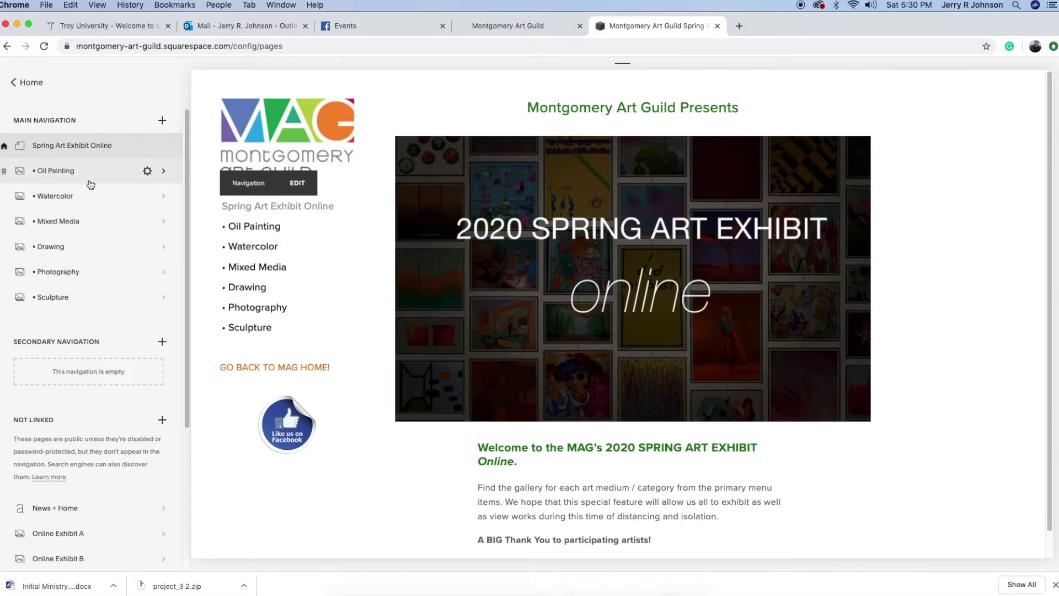
{"action": "left_click", "coordinate": [54, 175]}
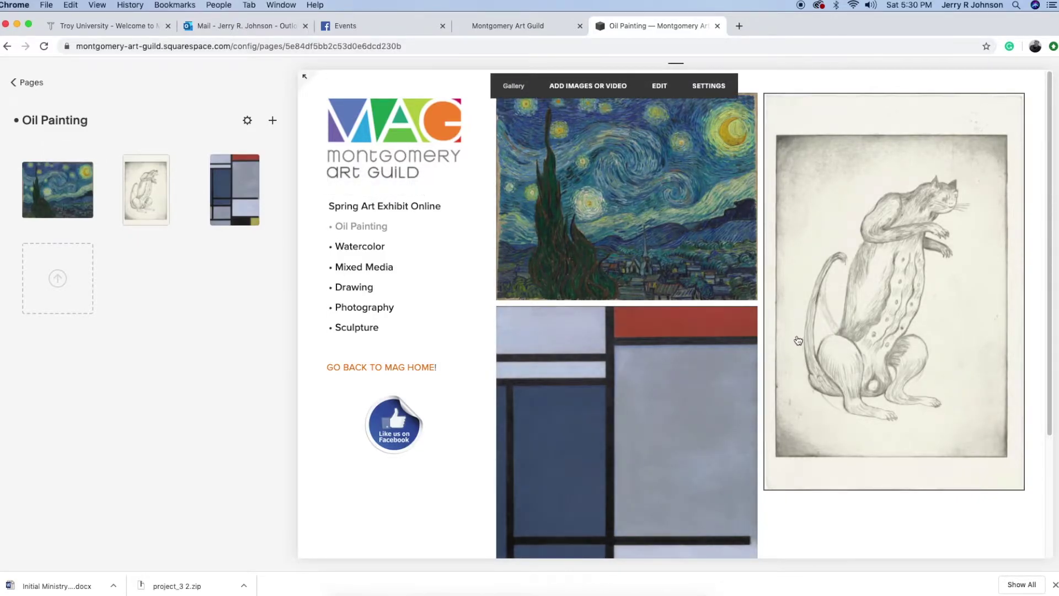
Select The Starry Night in the gallery, then return to the Pages list
{"action": "mouse_move", "coordinate": [220, 195]}
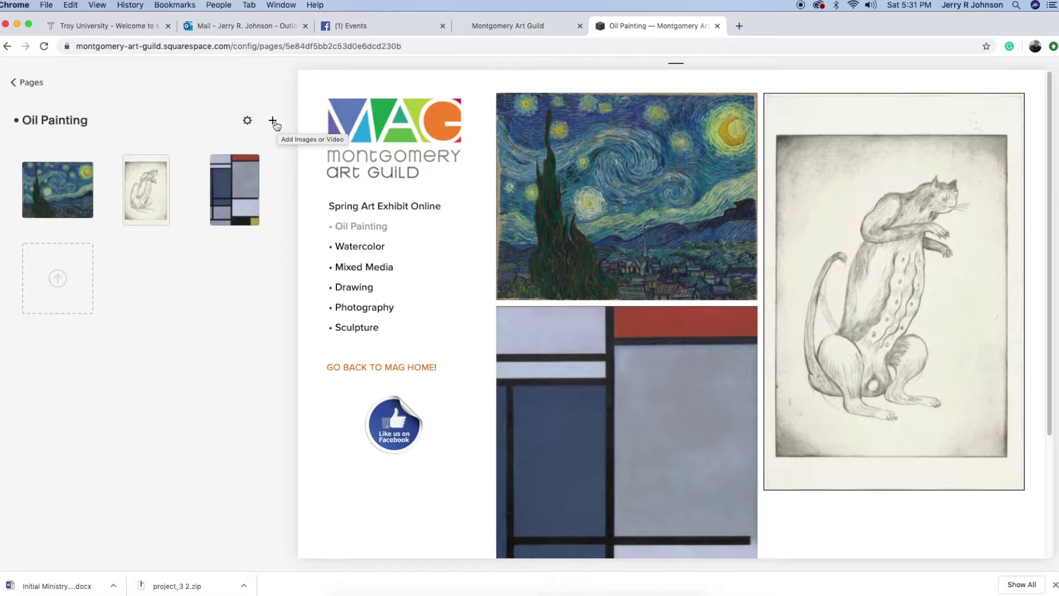
{"action": "left_click", "coordinate": [41, 180]}
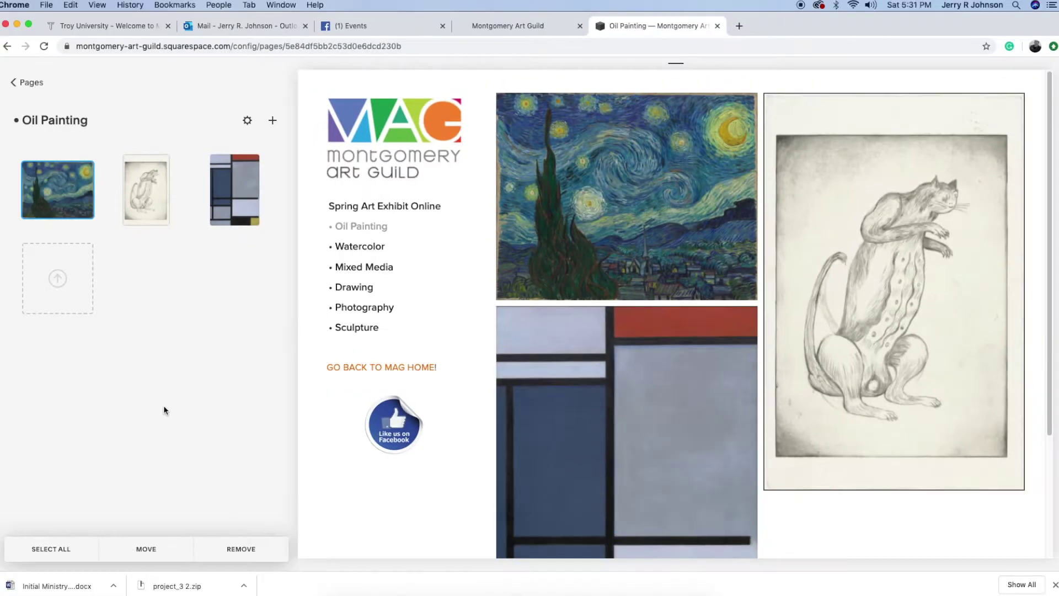
{"action": "left_click", "coordinate": [28, 83]}
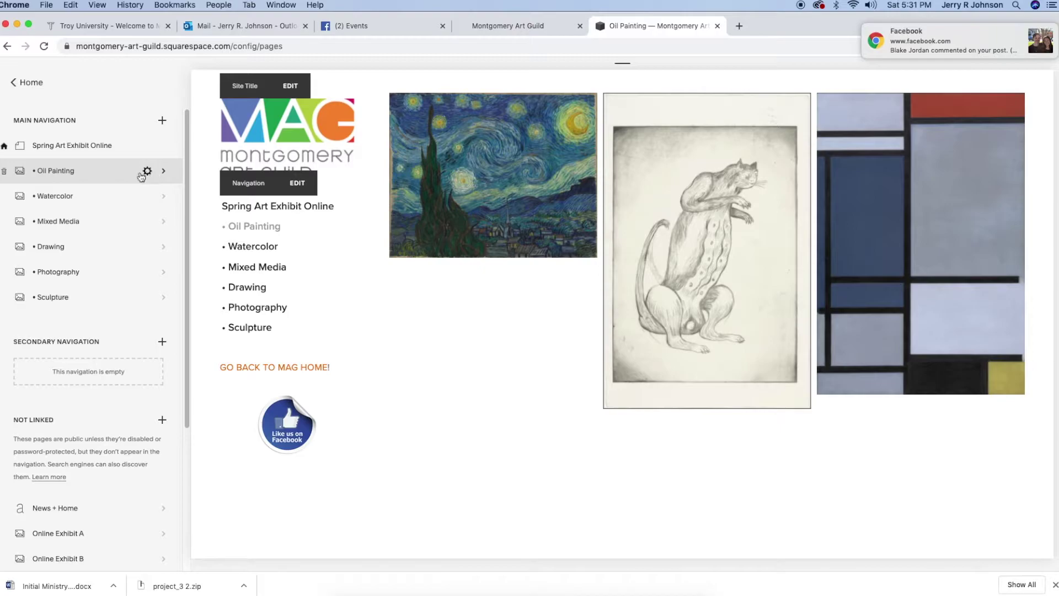
Check the Oil Painting gallery settings: title 'Oil Painting' and URL slug /oil-painting, then close
{"action": "left_click", "coordinate": [146, 172]}
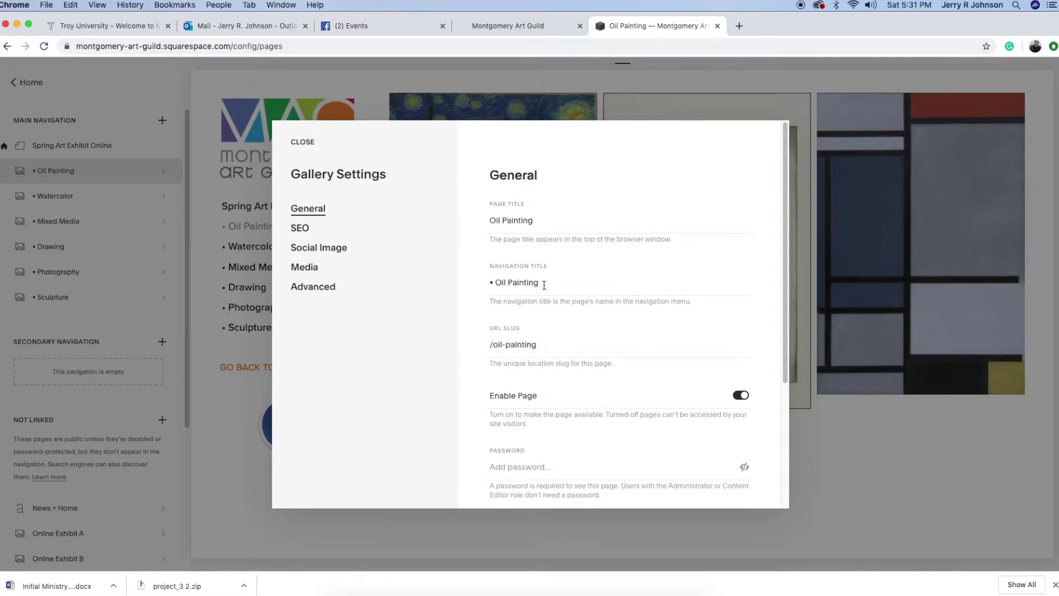
{"action": "left_click_drag", "start_coordinate": [540, 222], "coordinate": [495, 216]}
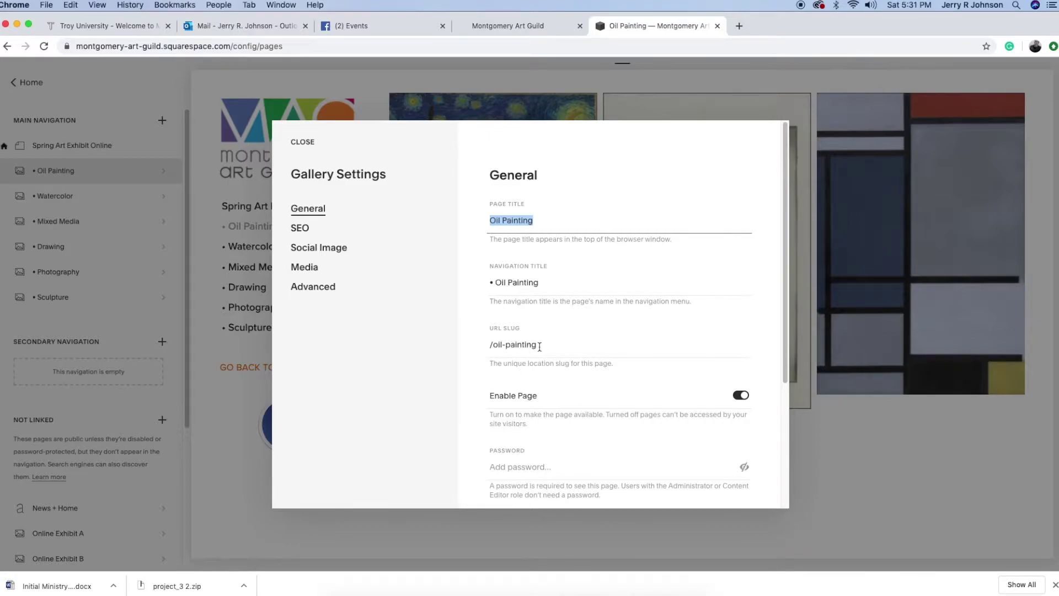
{"action": "left_click_drag", "start_coordinate": [539, 345], "coordinate": [493, 345]}
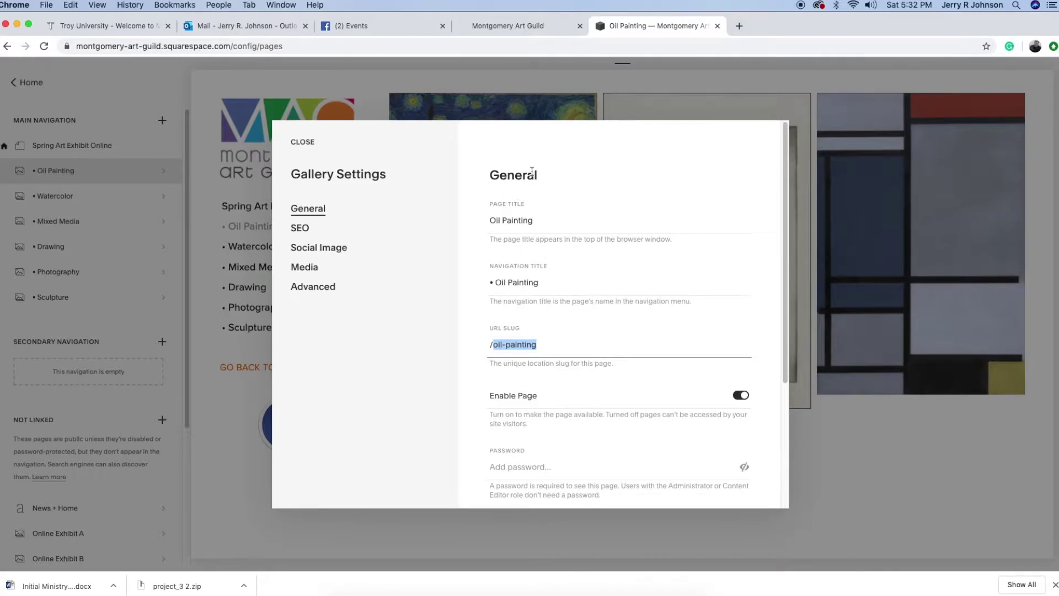
{"action": "left_click", "coordinate": [302, 142]}
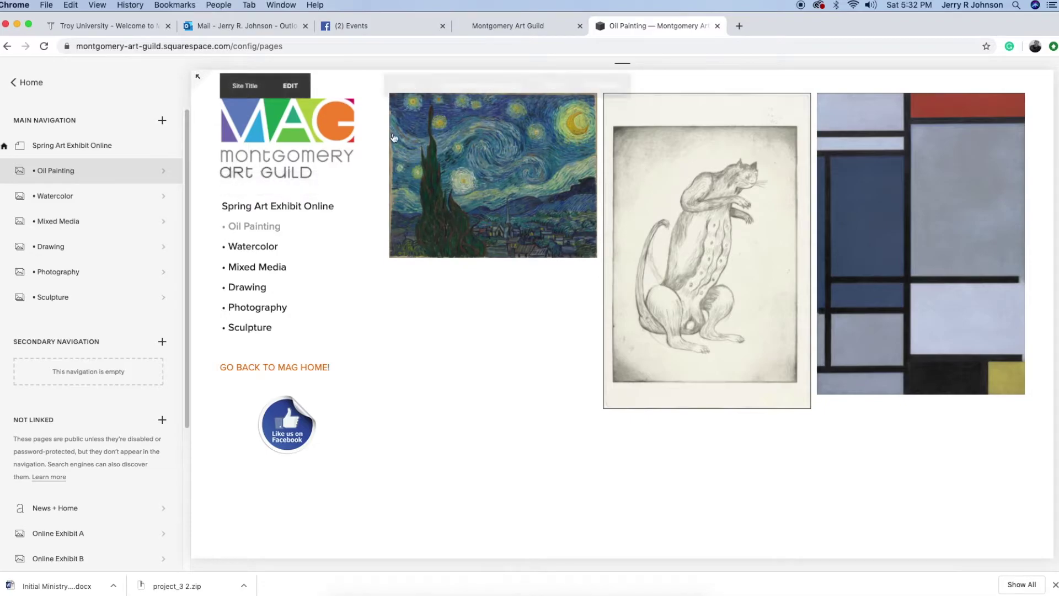
View The Starry Night enlarged, then open its Image Settings from the gallery image editor
{"action": "mouse_move", "coordinate": [418, 123]}
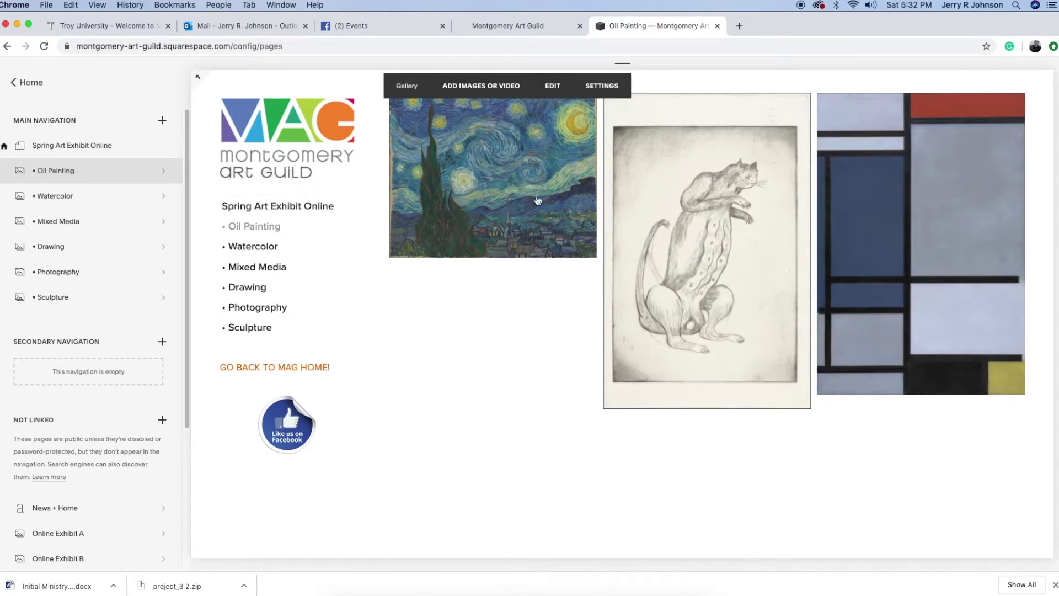
{"action": "left_click", "coordinate": [524, 150]}
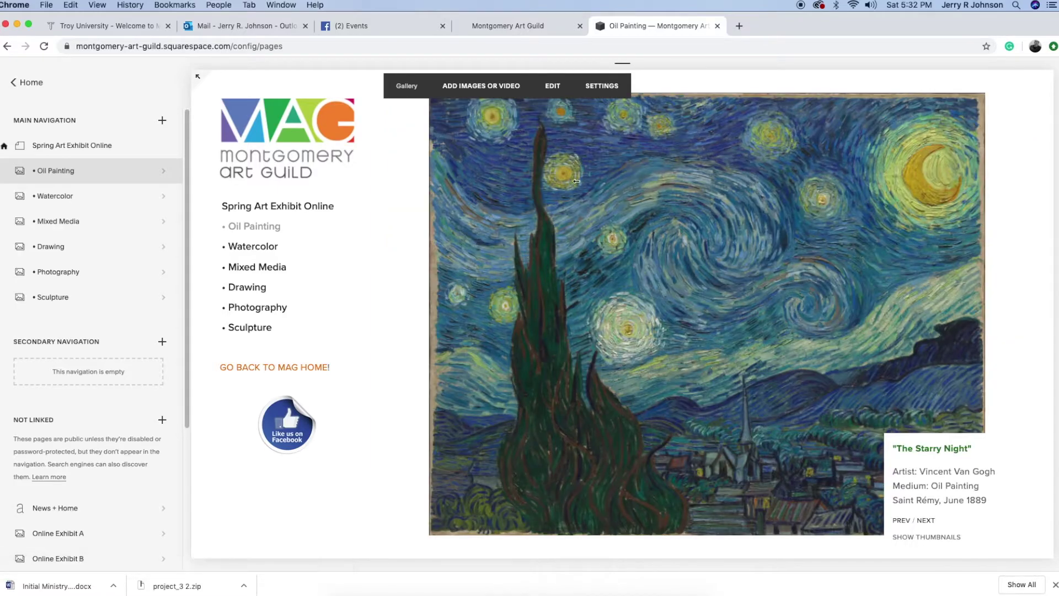
{"action": "left_click", "coordinate": [556, 92]}
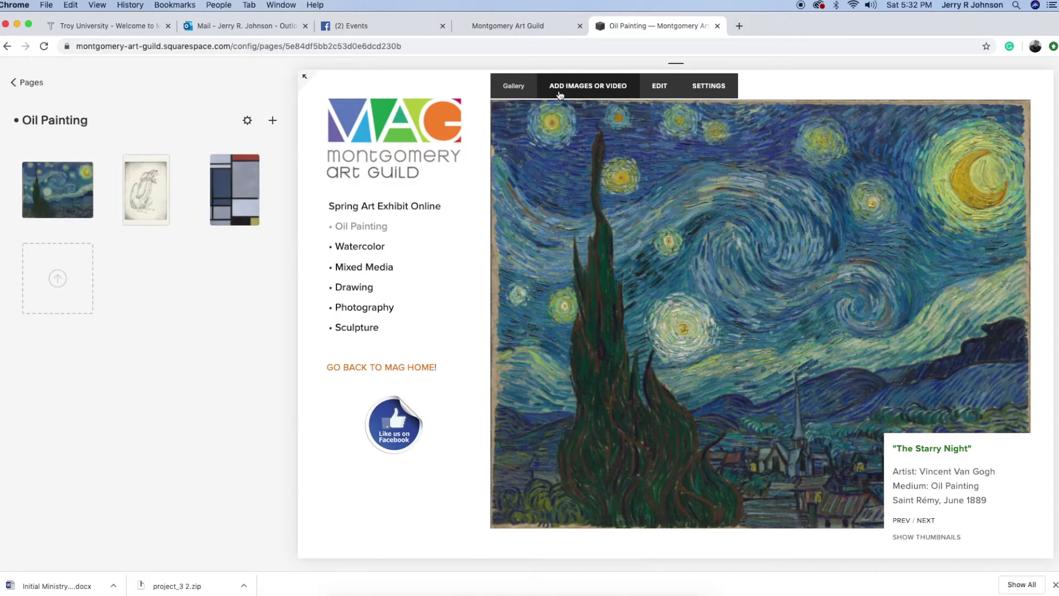
{"action": "mouse_move", "coordinate": [144, 194]}
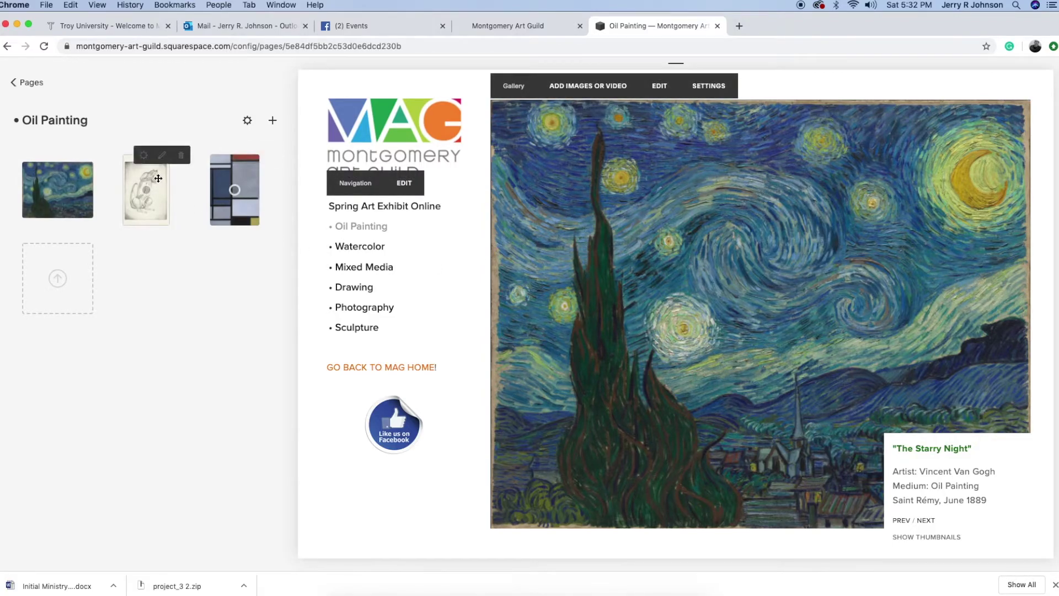
{"action": "mouse_move", "coordinate": [271, 189]}
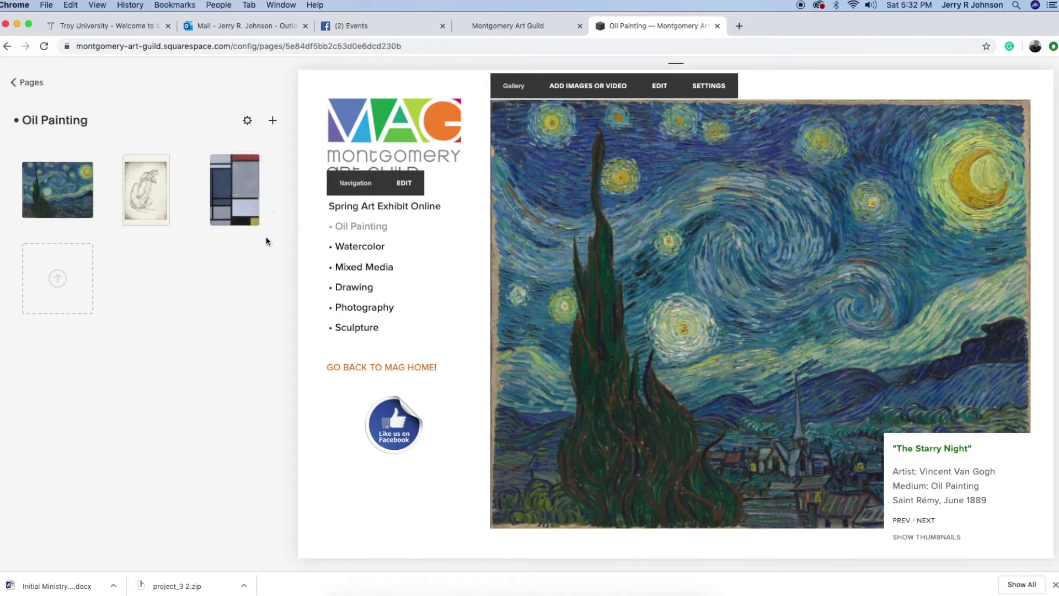
{"action": "mouse_move", "coordinate": [59, 185]}
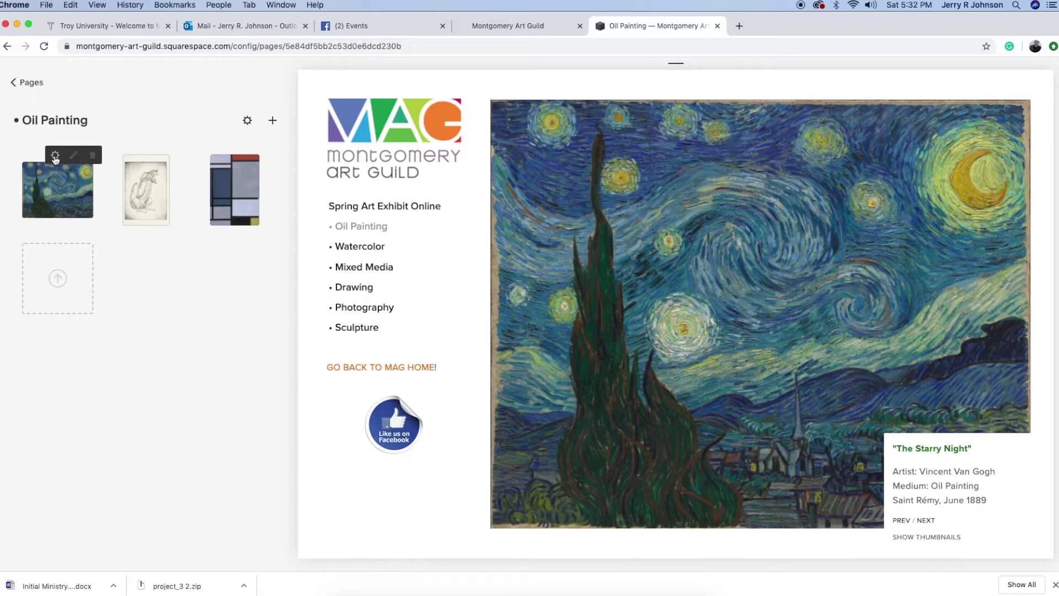
{"action": "left_click", "coordinate": [55, 156]}
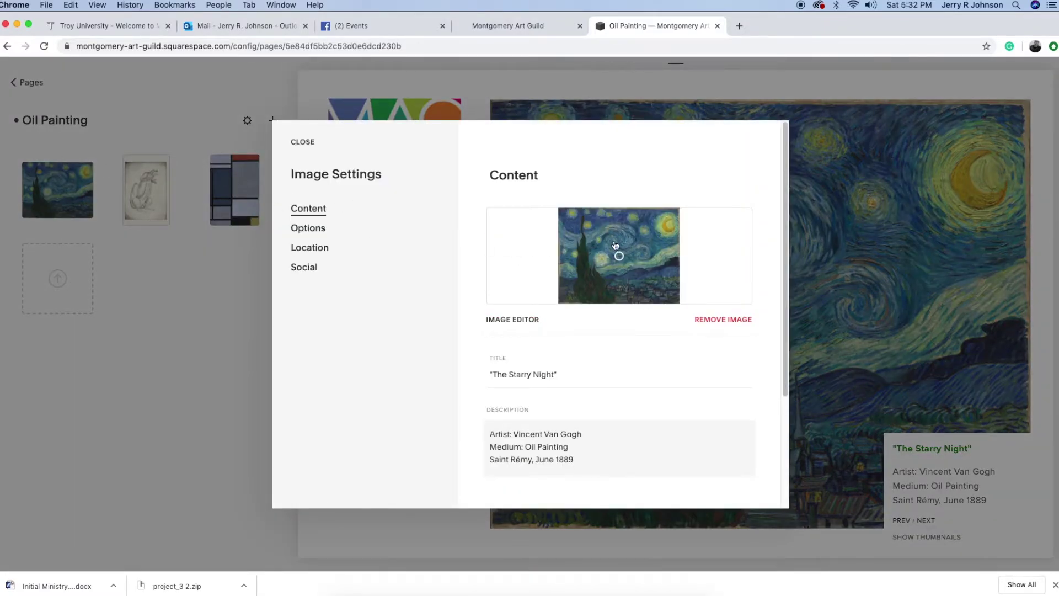
Review The Starry Night's title and three-line description on the Content tab
{"action": "scroll", "coordinate": [781, 254], "scroll_direction": "down", "scroll_amount": 4}
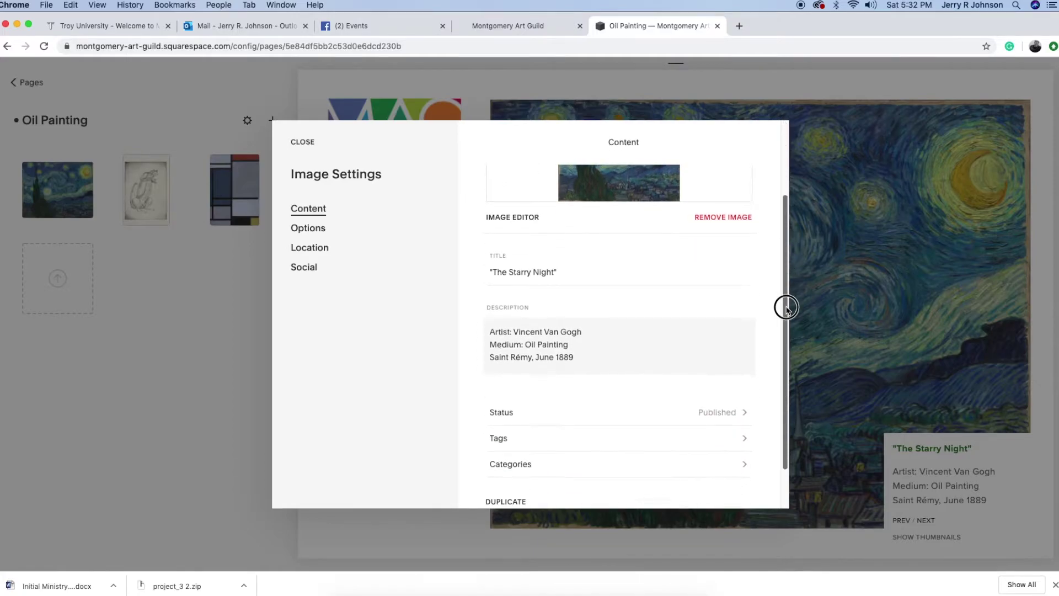
{"action": "left_click_drag", "start_coordinate": [557, 280], "coordinate": [482, 269]}
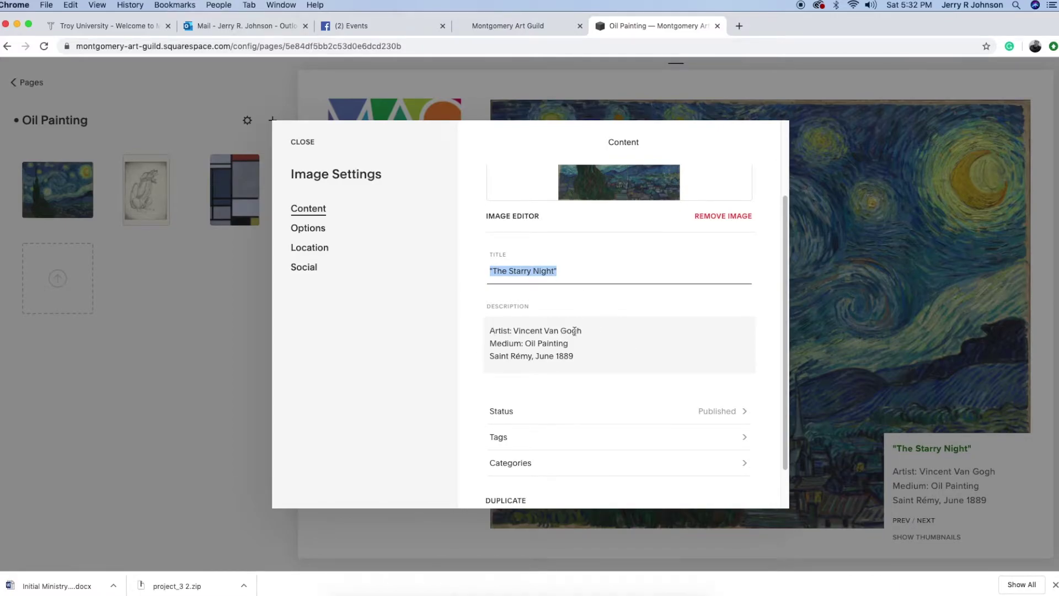
{"action": "left_click_drag", "start_coordinate": [577, 356], "coordinate": [473, 330]}
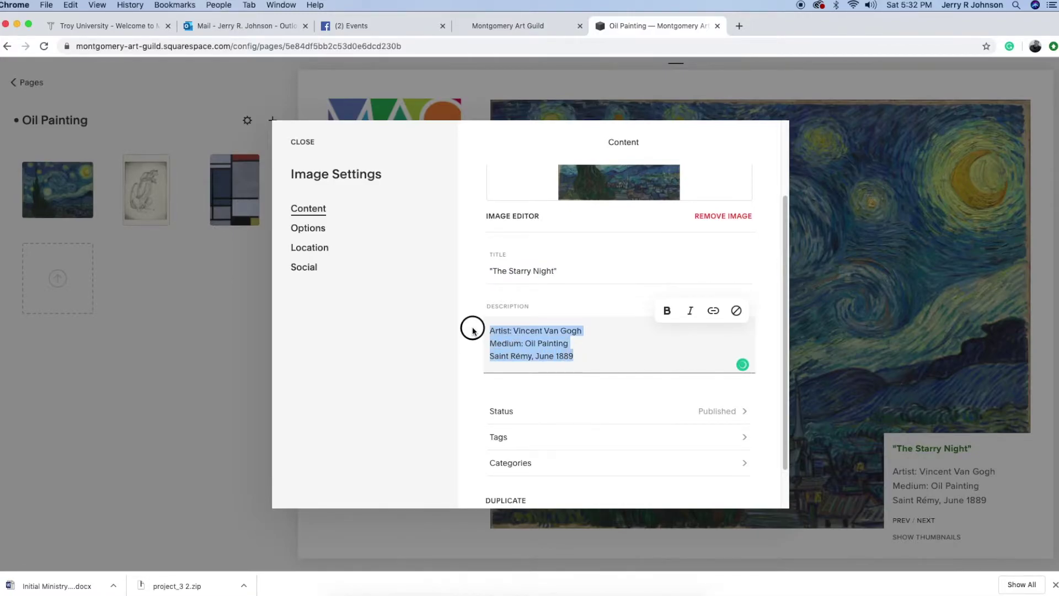
{"action": "left_click_drag", "start_coordinate": [783, 264], "coordinate": [776, 397]}
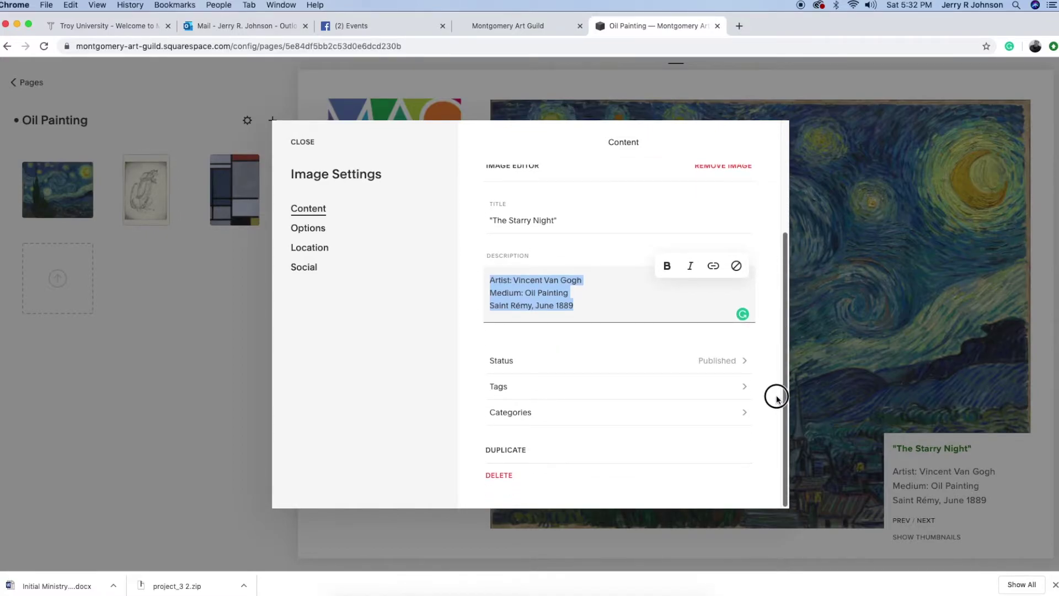
{"action": "left_click_drag", "start_coordinate": [777, 397], "coordinate": [449, 250]}
Inspect the Options tab's Clickthrough URL and Link Editor, then close both dialogs unchanged
{"action": "left_click", "coordinate": [307, 230]}
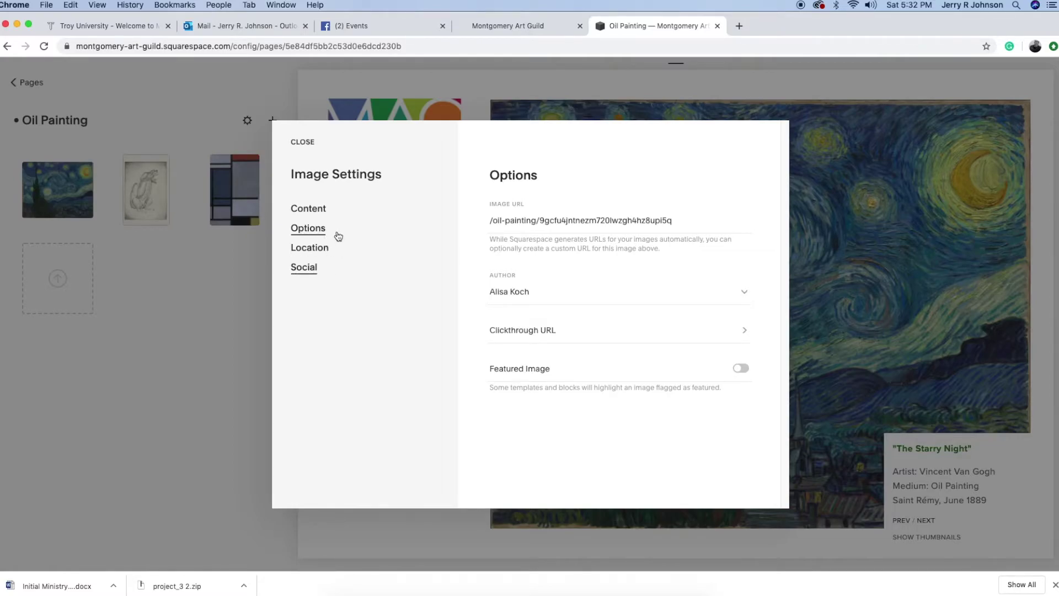
{"action": "left_click", "coordinate": [313, 209]}
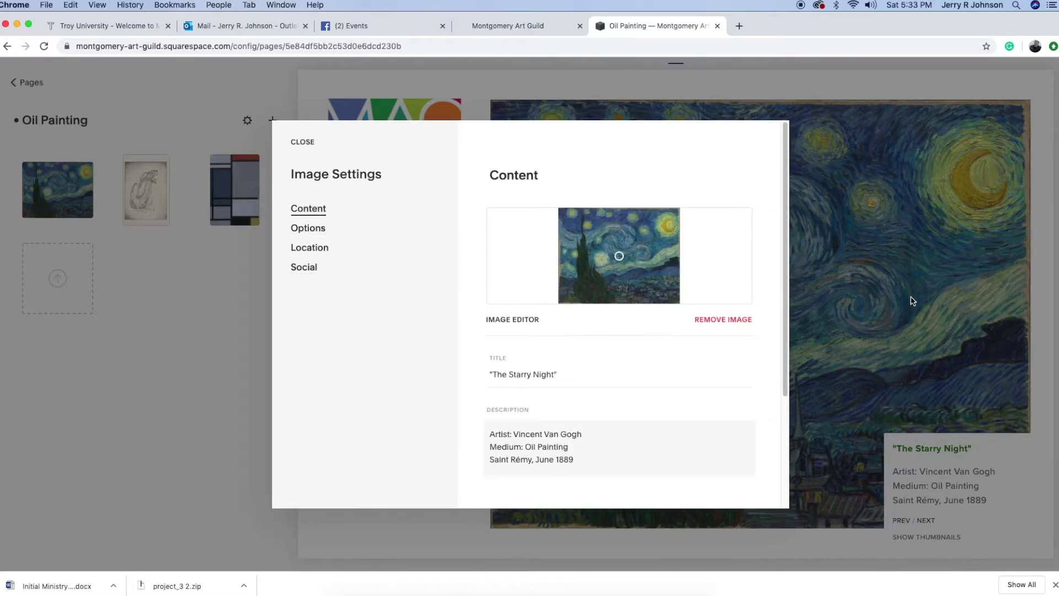
{"action": "left_click", "coordinate": [308, 228]}
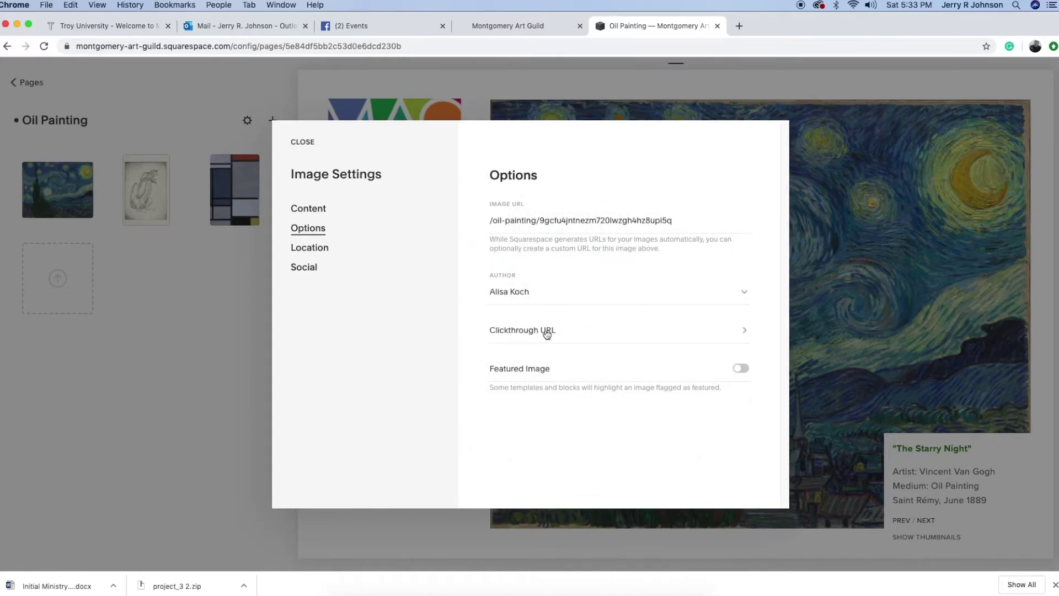
{"action": "left_click", "coordinate": [743, 335]}
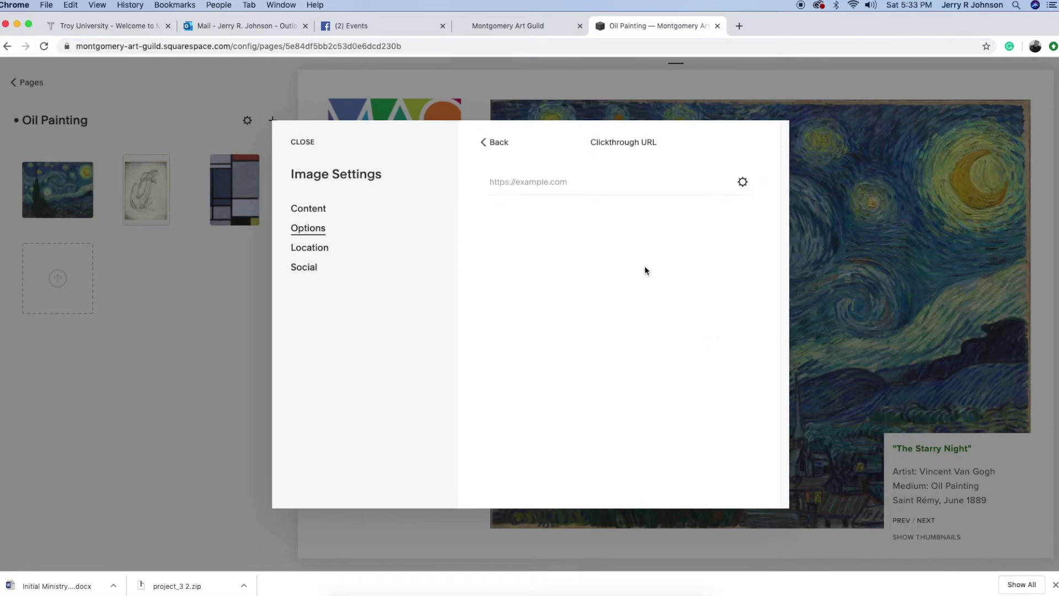
{"action": "left_click", "coordinate": [502, 181]}
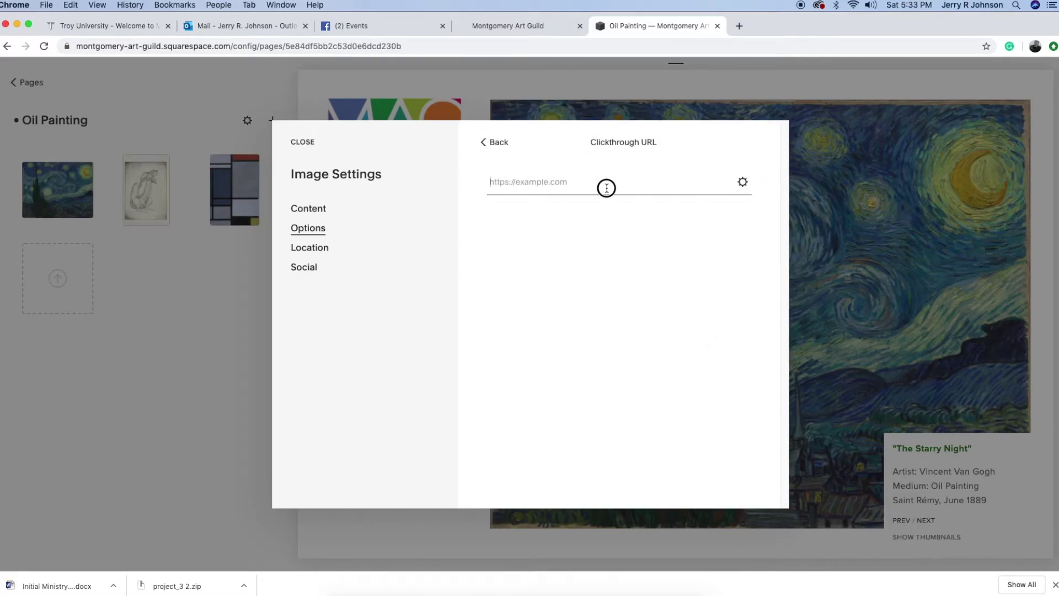
{"action": "left_click", "coordinate": [743, 184]}
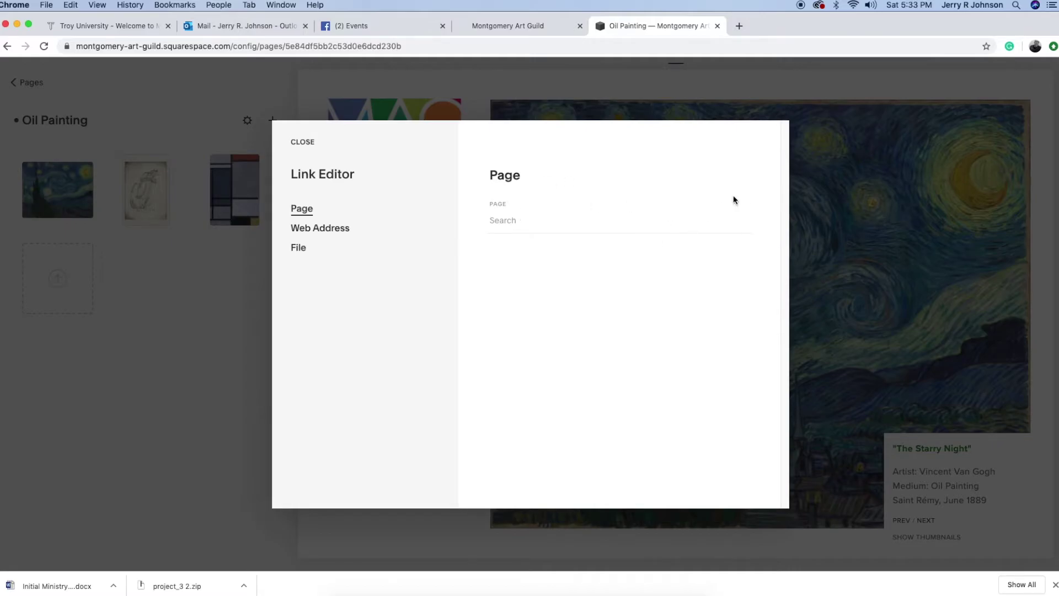
{"action": "left_click", "coordinate": [302, 141]}
{"action": "left_click", "coordinate": [307, 145]}
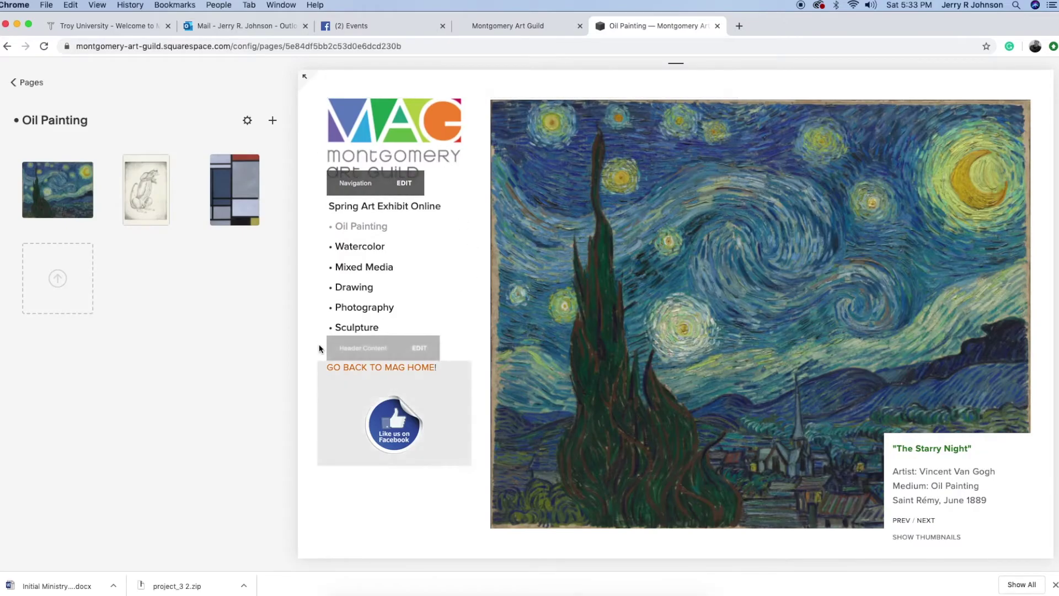
{"action": "mouse_move", "coordinate": [57, 190]}
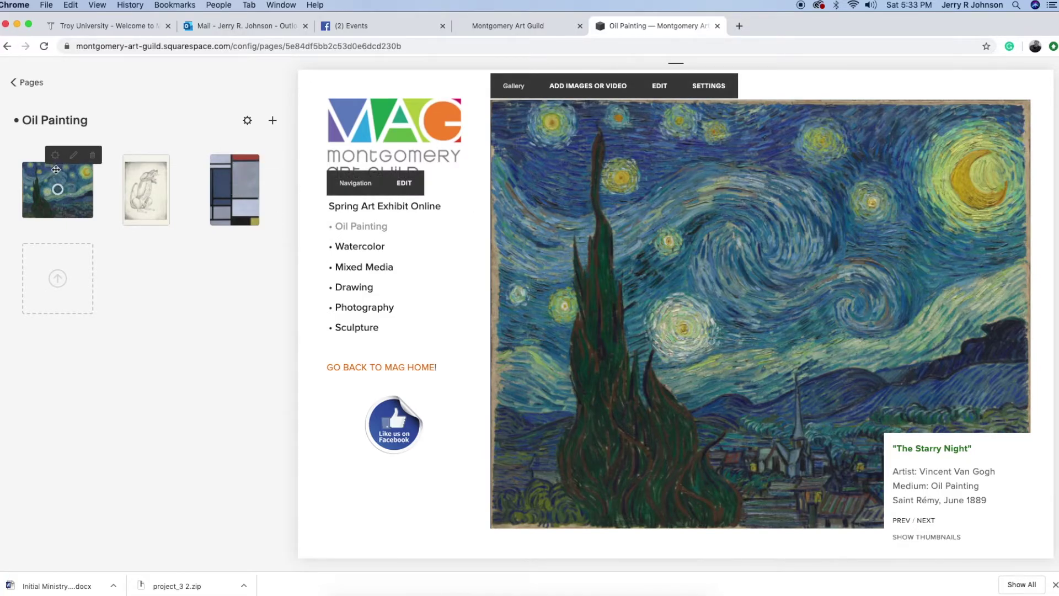
Open The Starry Night's settings and append #2 to its title and artist line
{"action": "left_click", "coordinate": [51, 173]}
{"action": "left_click", "coordinate": [145, 188]}
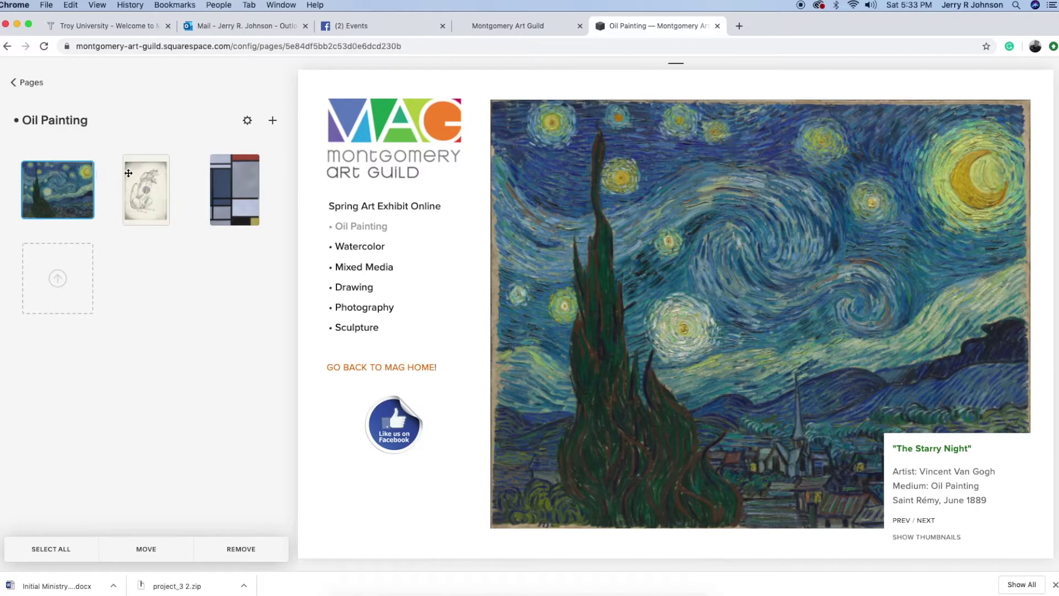
{"action": "left_click", "coordinate": [55, 156]}
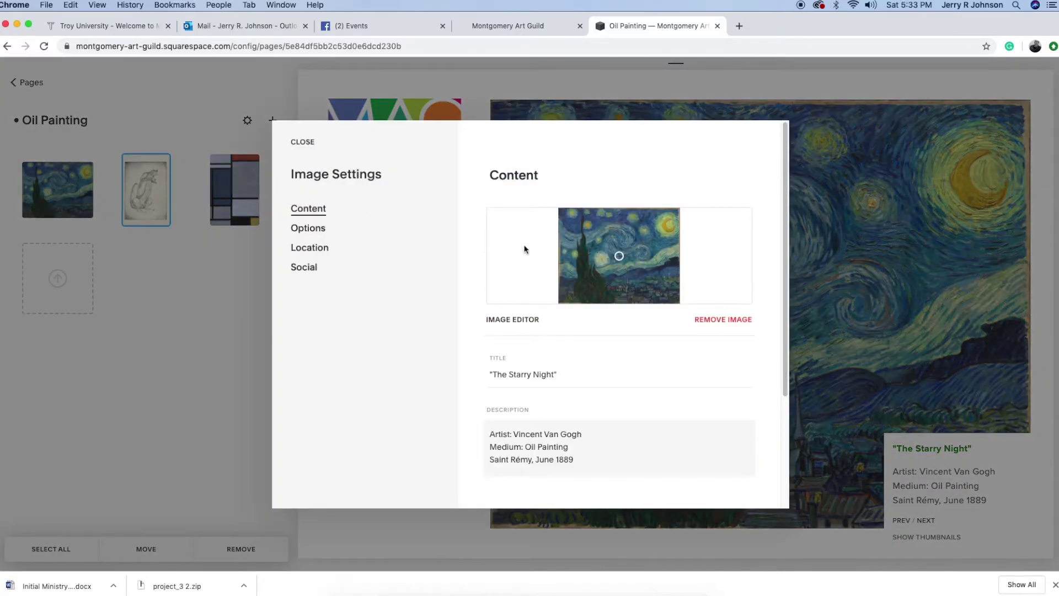
{"action": "left_click", "coordinate": [553, 375]}
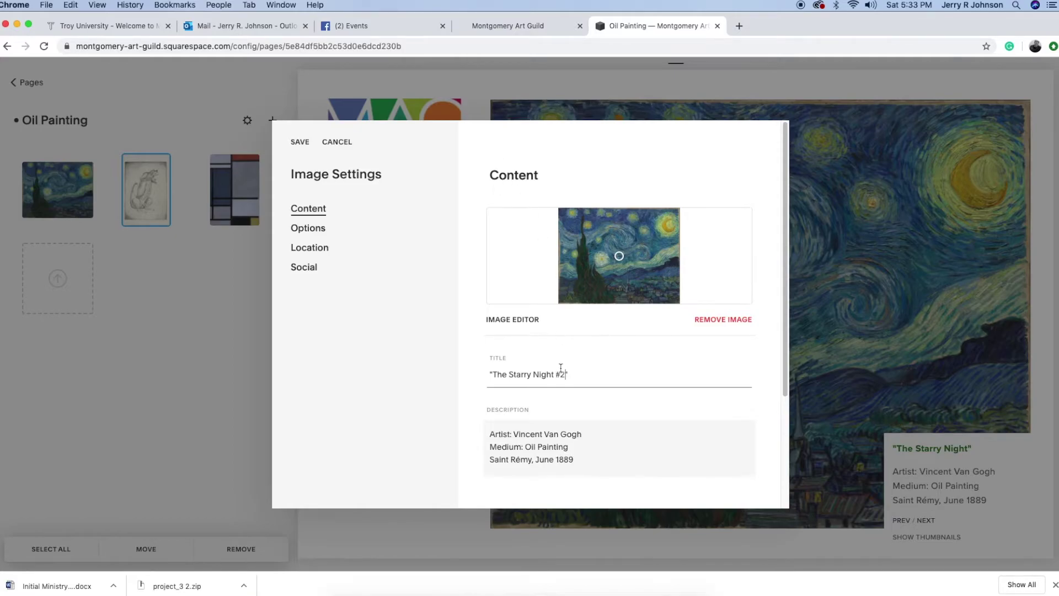
{"action": "left_click", "coordinate": [580, 433]}
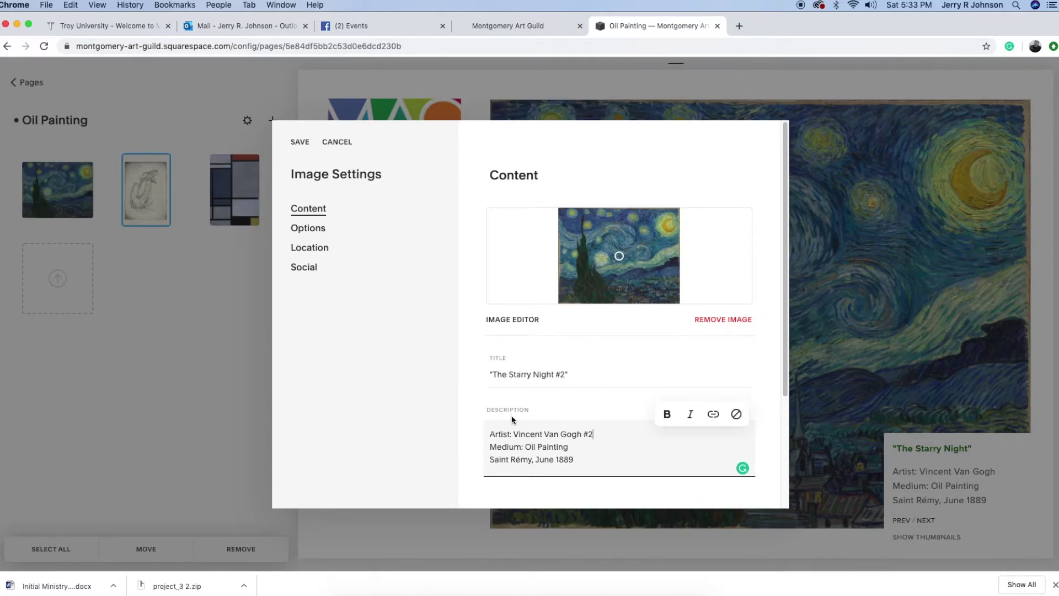
Change the medium from Oil Painting to Egg Tempera and save the image
{"action": "left_click_drag", "start_coordinate": [567, 447], "coordinate": [524, 444]}
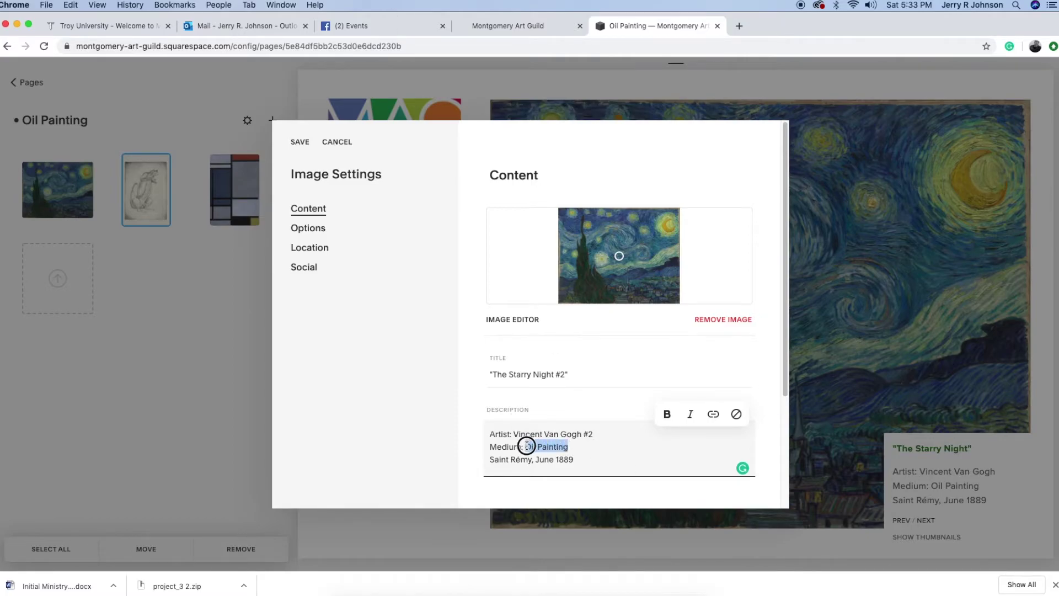
{"action": "type", "text": "Egg Tempr"}
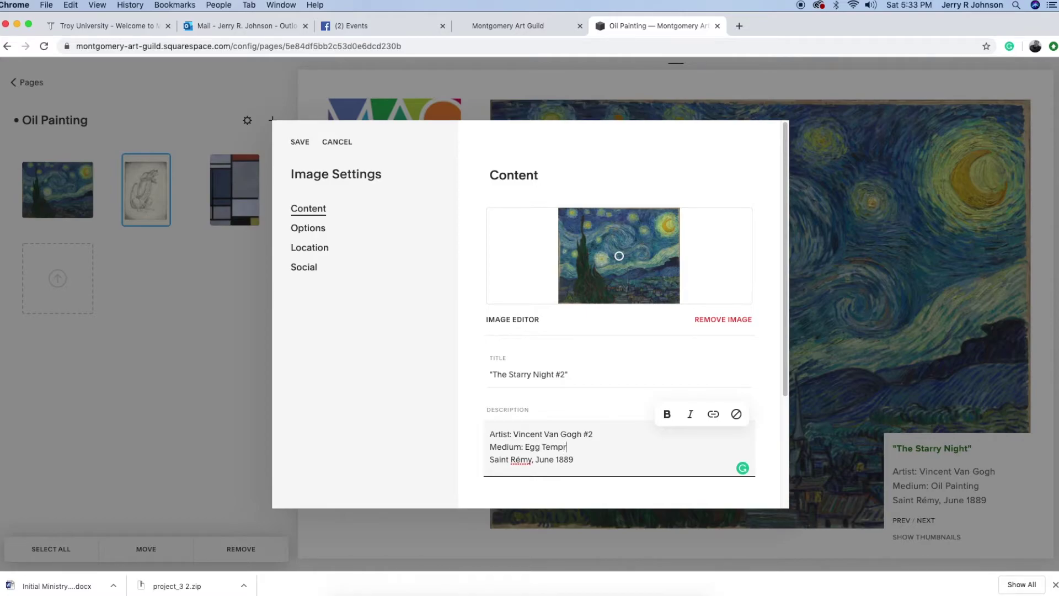
{"action": "key", "text": "BackSpace"}
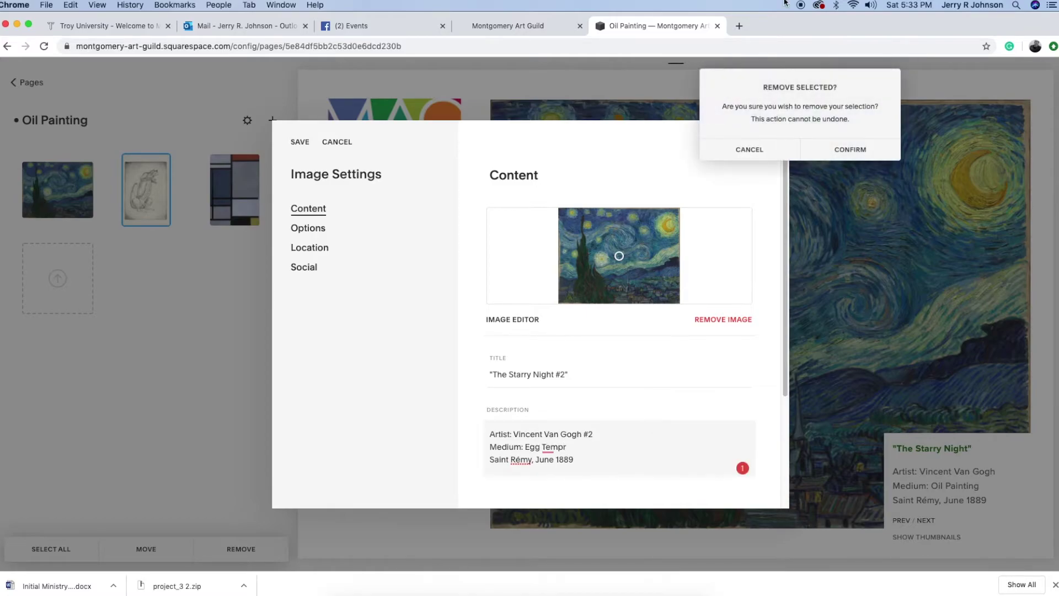
{"action": "left_click", "coordinate": [752, 151]}
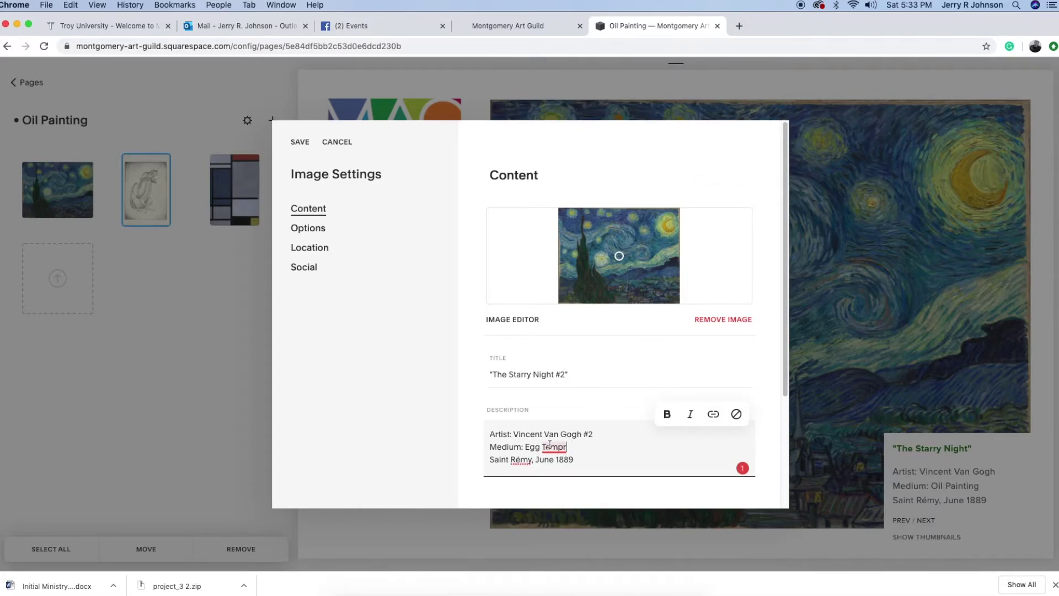
{"action": "mouse_move", "coordinate": [554, 448]}
{"action": "left_click", "coordinate": [565, 486]}
{"action": "scroll", "coordinate": [596, 375], "scroll_direction": "down", "scroll_amount": 4}
{"action": "scroll", "coordinate": [598, 376], "scroll_direction": "down", "scroll_amount": 2}
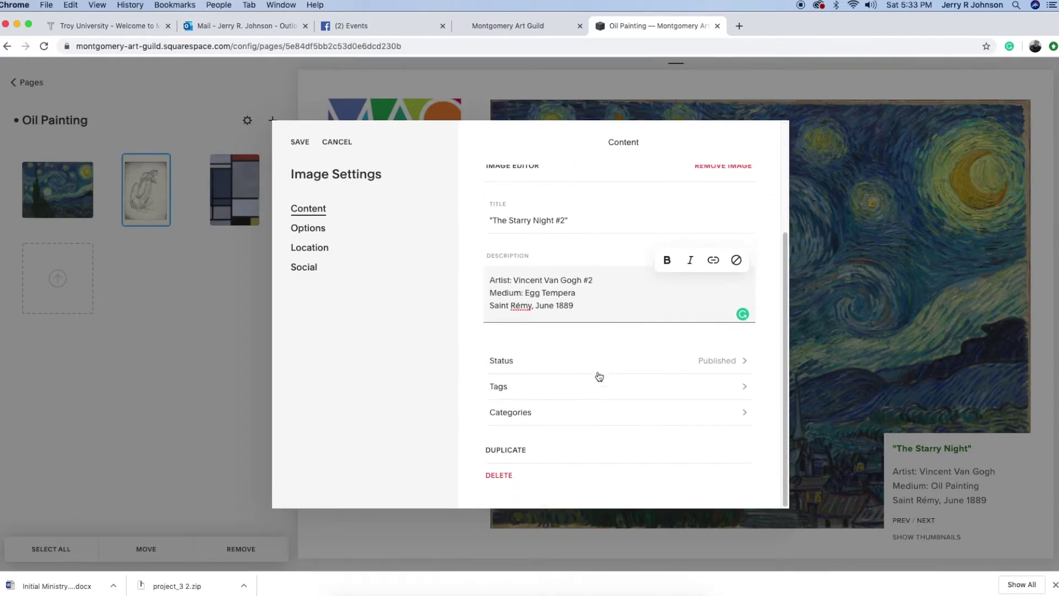
{"action": "scroll", "coordinate": [599, 376], "scroll_direction": "up", "scroll_amount": 5}
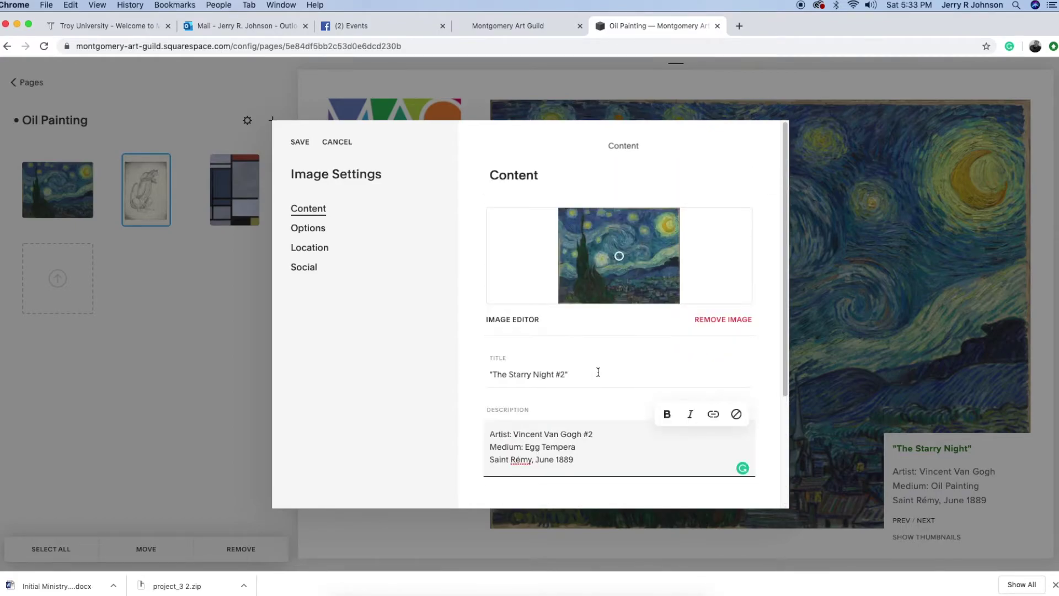
{"action": "left_click", "coordinate": [298, 144]}
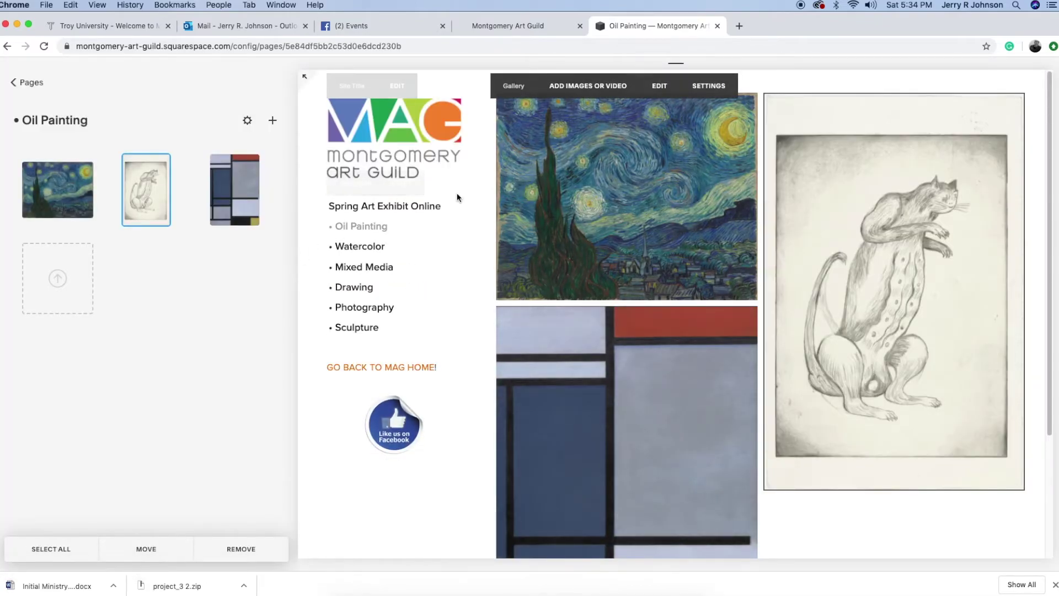
Enlarge The Starry Night #2, check its updated artist caption, and advance through the next images
{"action": "left_click", "coordinate": [612, 189]}
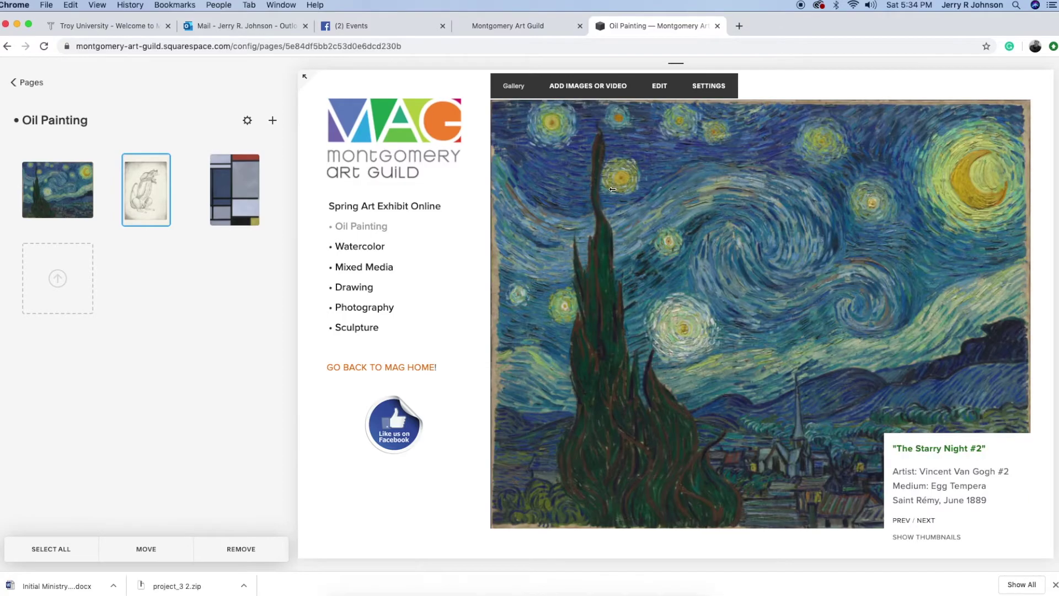
{"action": "left_click_drag", "start_coordinate": [893, 471], "coordinate": [1007, 476]}
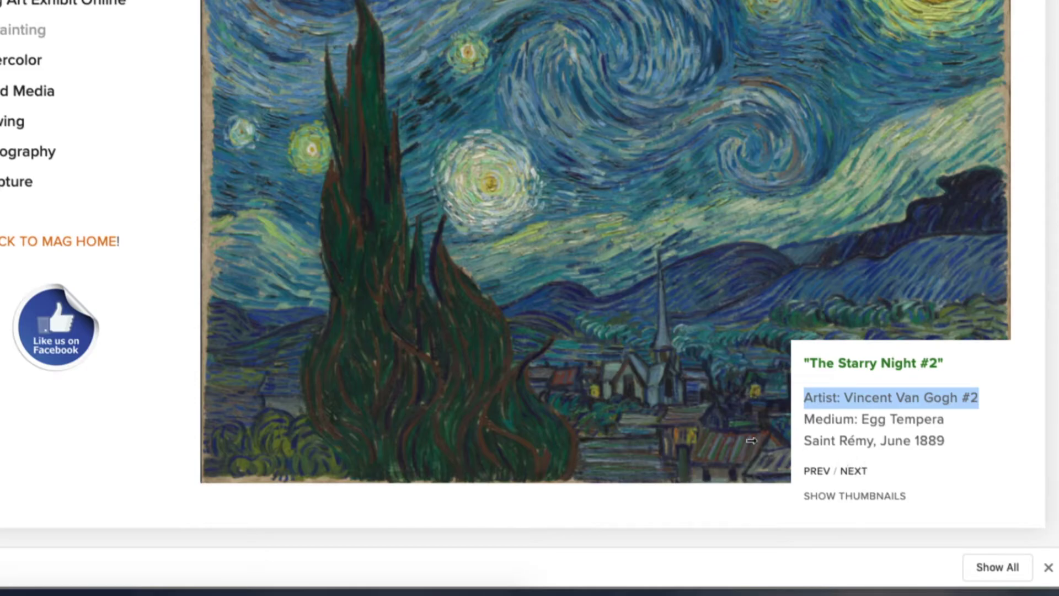
{"action": "left_click", "coordinate": [856, 473]}
{"action": "left_click", "coordinate": [856, 473]}
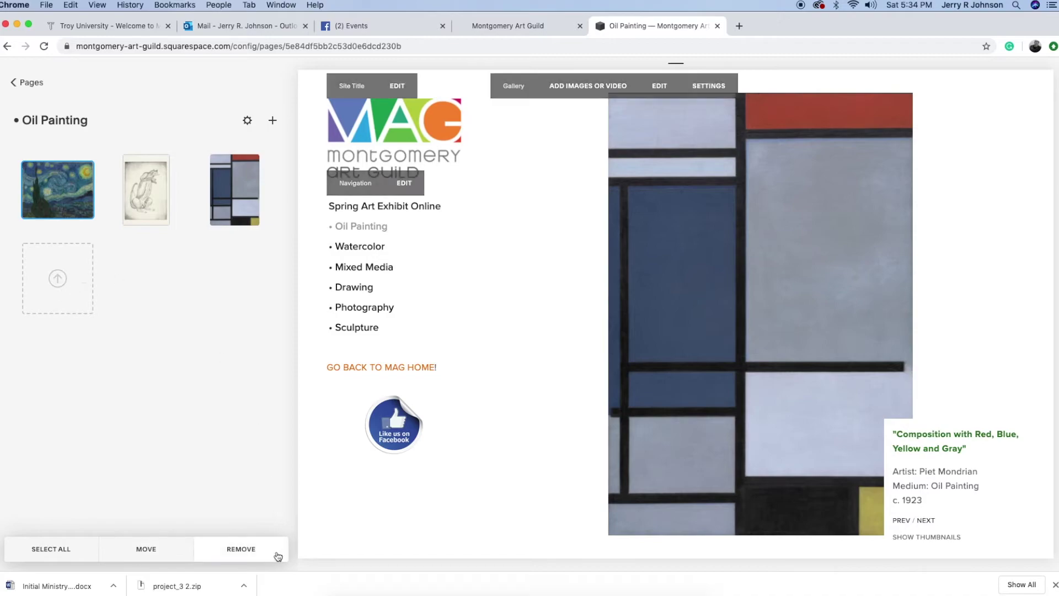
Remove the Starry Night and Mondrian paintings from the Oil Painting gallery
{"action": "left_click", "coordinate": [249, 553]}
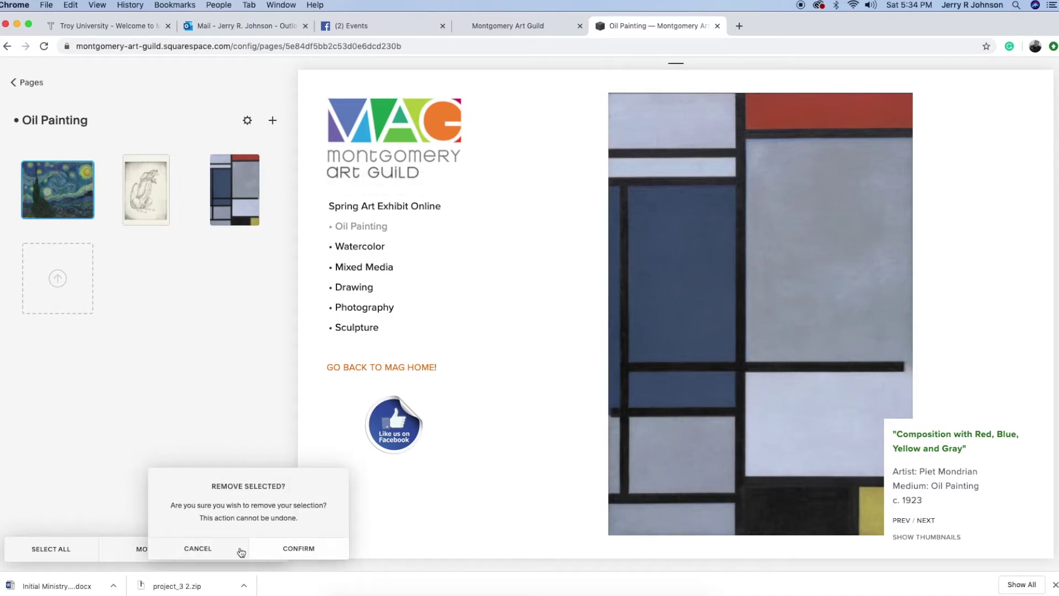
{"action": "left_click", "coordinate": [273, 549]}
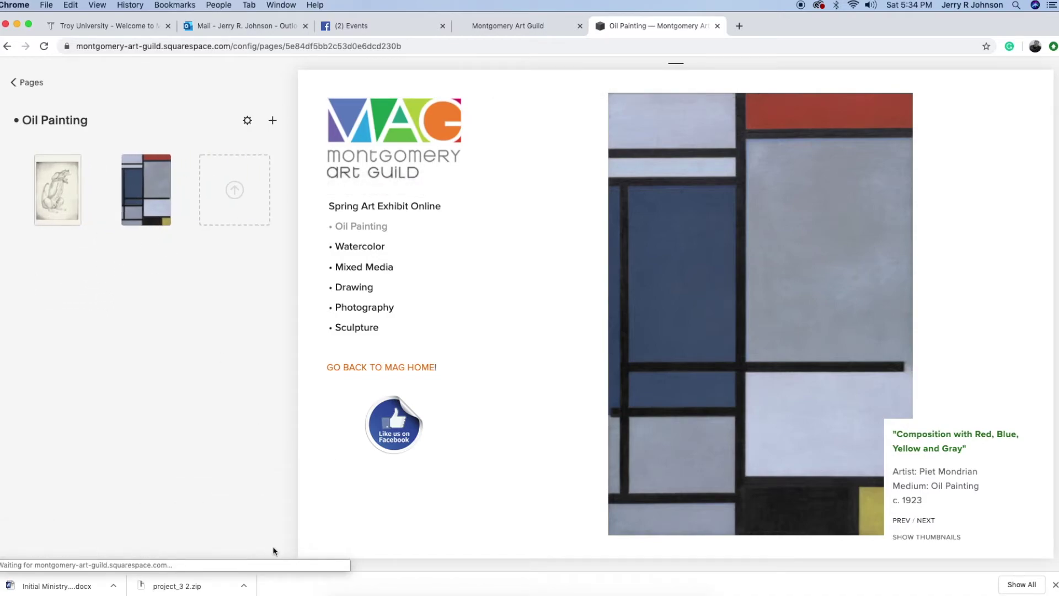
{"action": "mouse_move", "coordinate": [57, 186]}
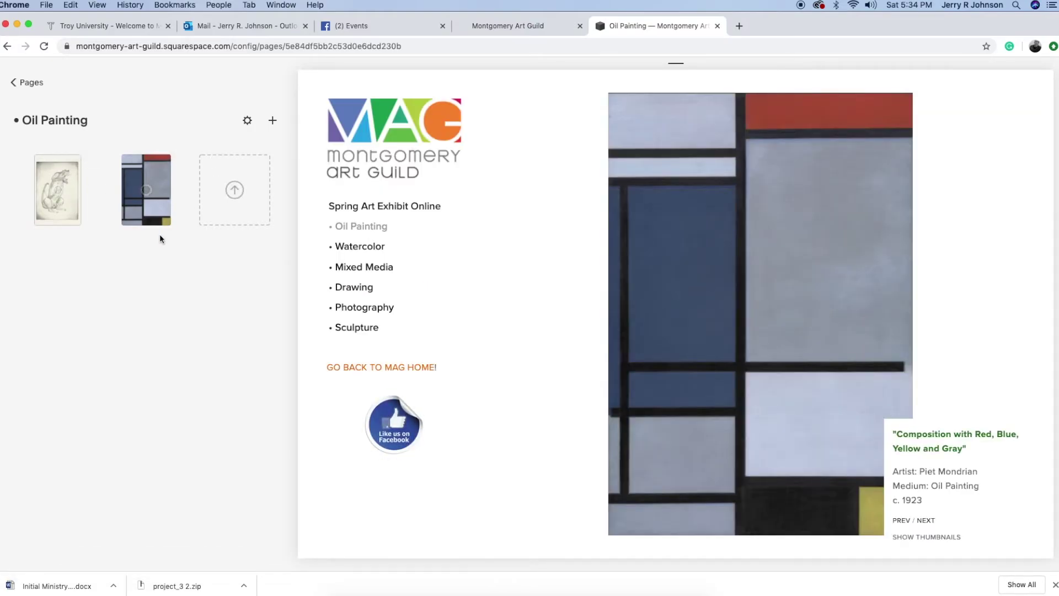
{"action": "left_click", "coordinate": [135, 208]}
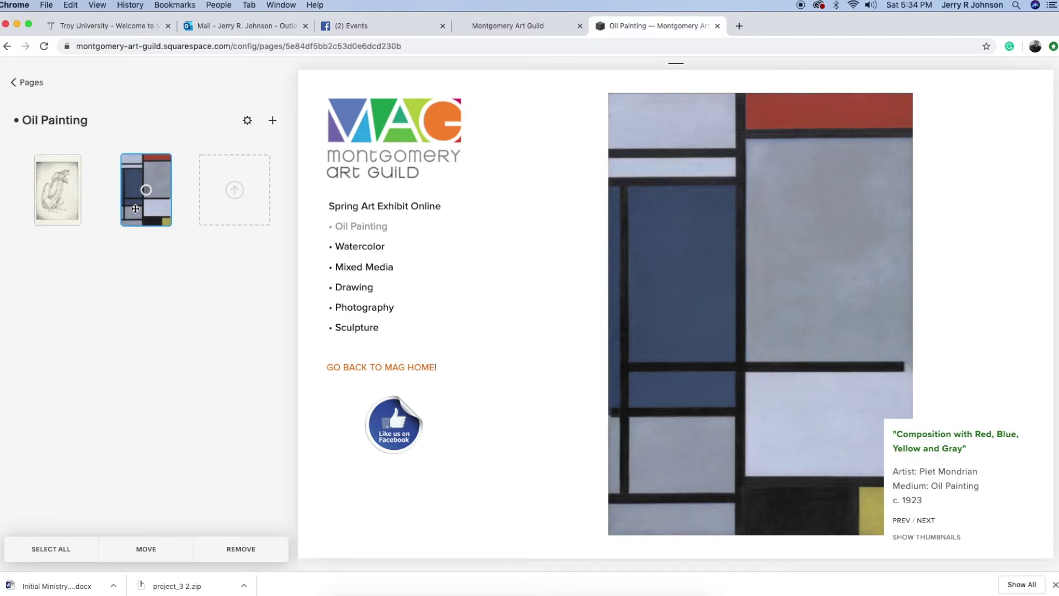
{"action": "left_click", "coordinate": [241, 549]}
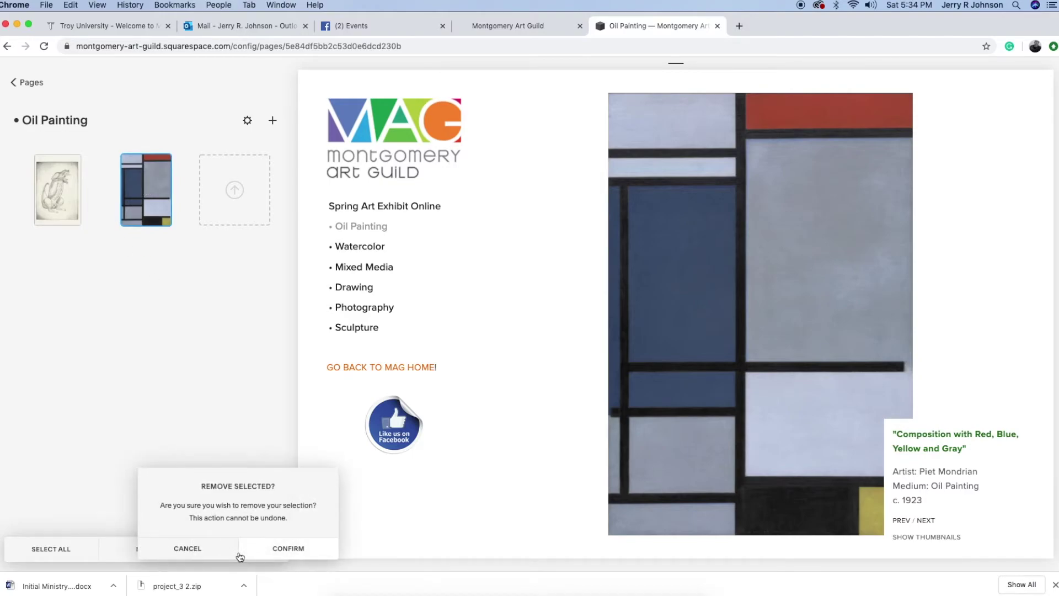
{"action": "left_click", "coordinate": [286, 548]}
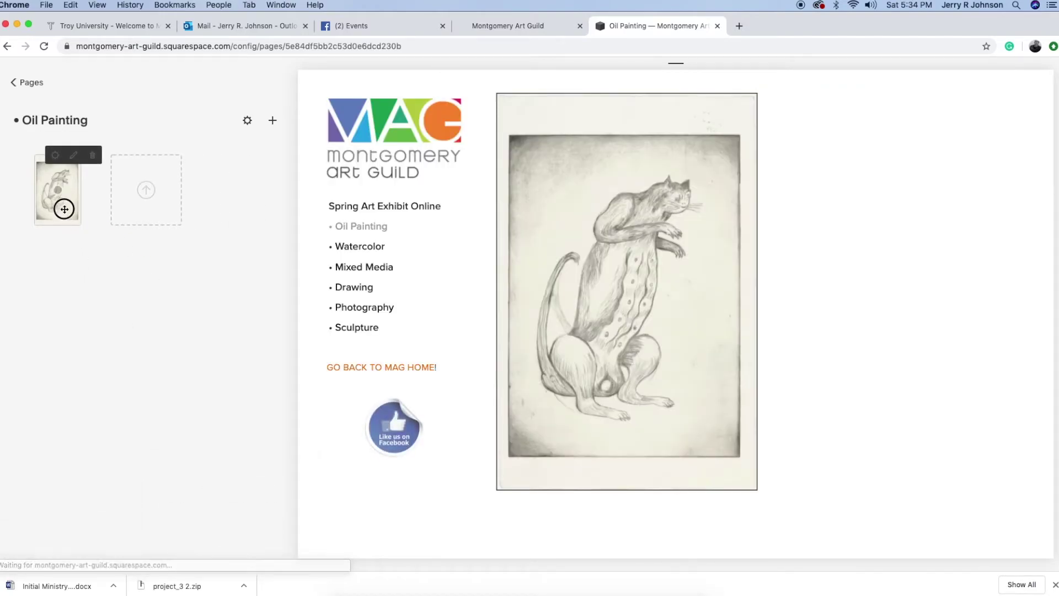
Remove the remaining cat drawing, leaving the gallery empty and ready for new uploads
{"action": "left_click", "coordinate": [64, 208]}
{"action": "left_click", "coordinate": [245, 548]}
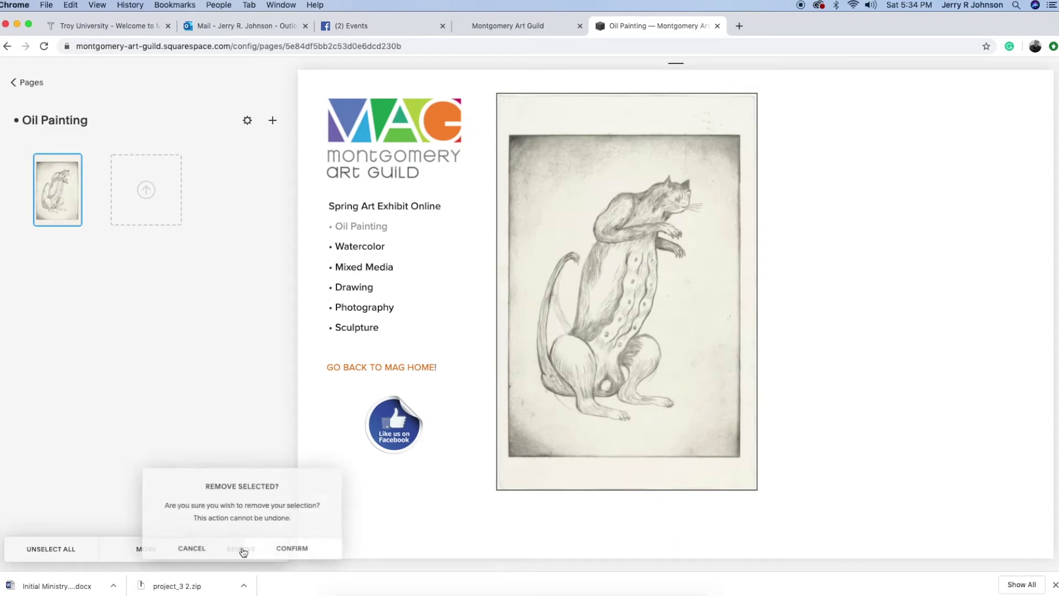
{"action": "left_click", "coordinate": [288, 546]}
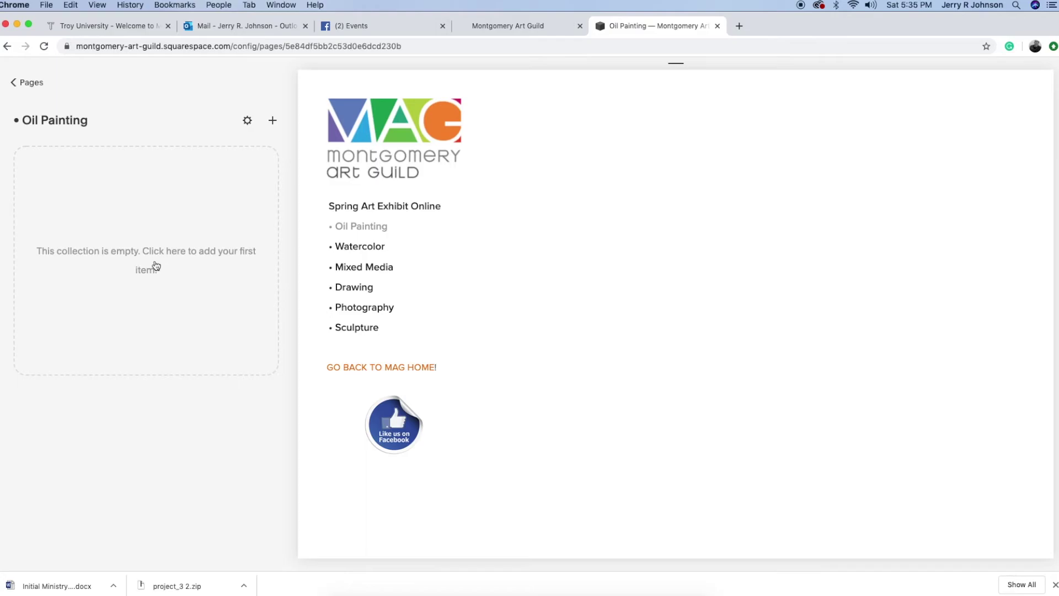
{"action": "left_click", "coordinate": [156, 265]}
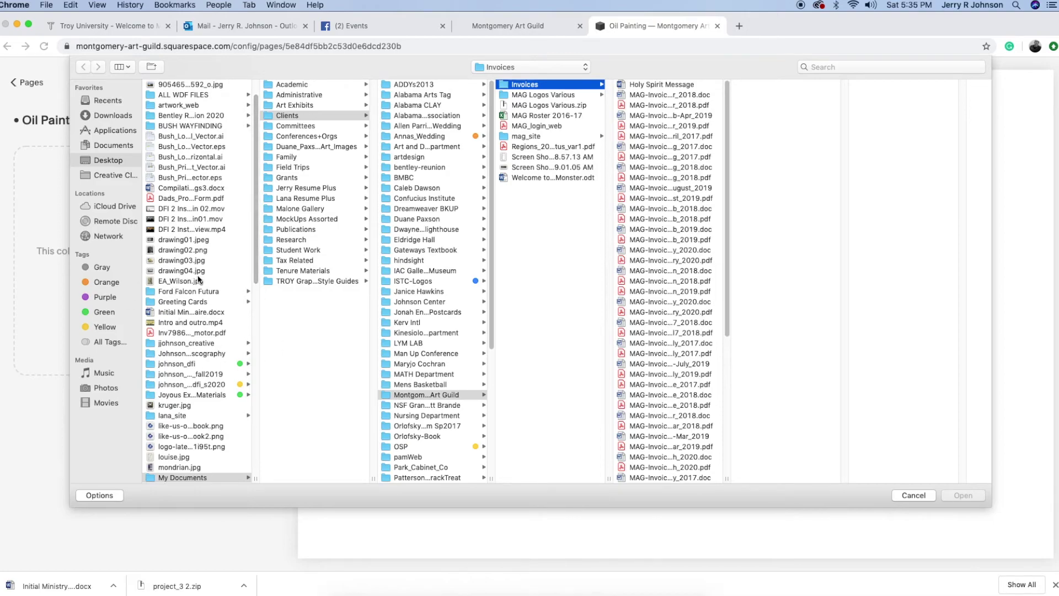
Upload the Desktop images photo01.jpg through photo04.jpg into the gallery
{"action": "left_click", "coordinate": [156, 242]}
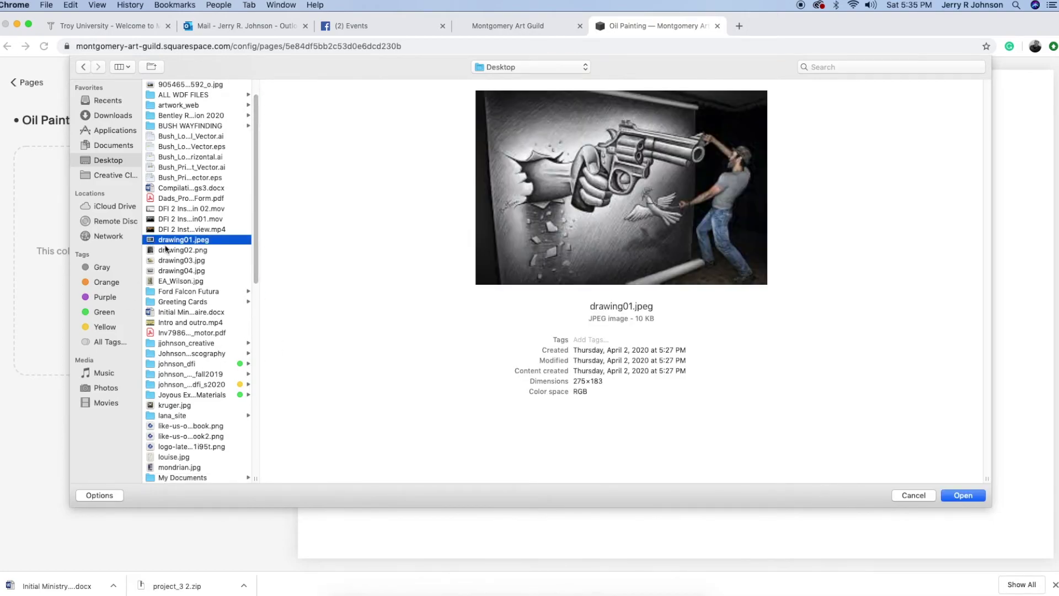
{"action": "scroll", "coordinate": [179, 397], "scroll_direction": "down", "scroll_amount": 4}
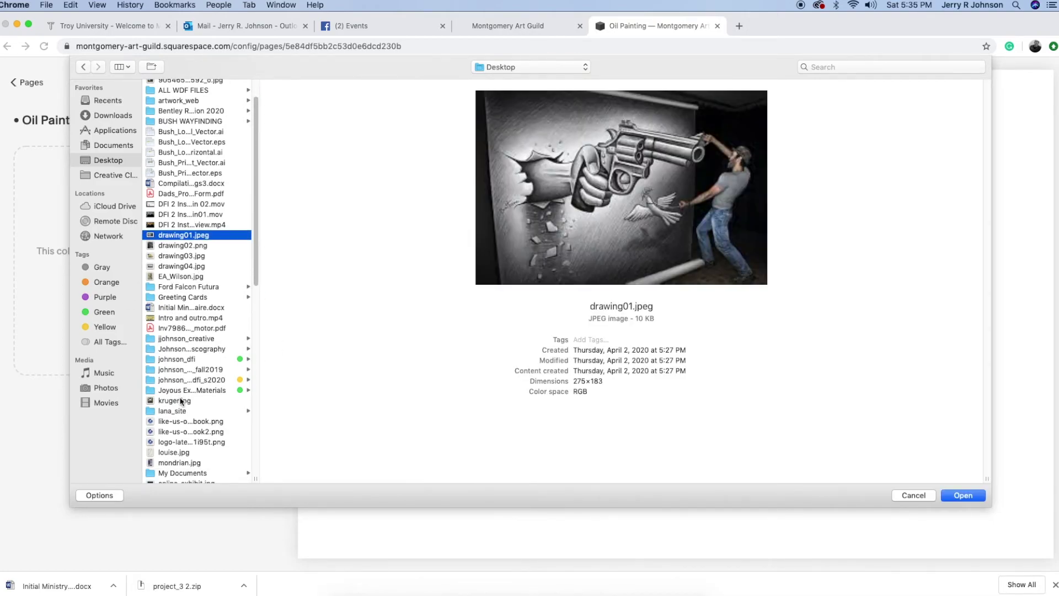
{"action": "scroll", "coordinate": [181, 400], "scroll_direction": "down", "scroll_amount": 2}
{"action": "left_click", "coordinate": [173, 387]}
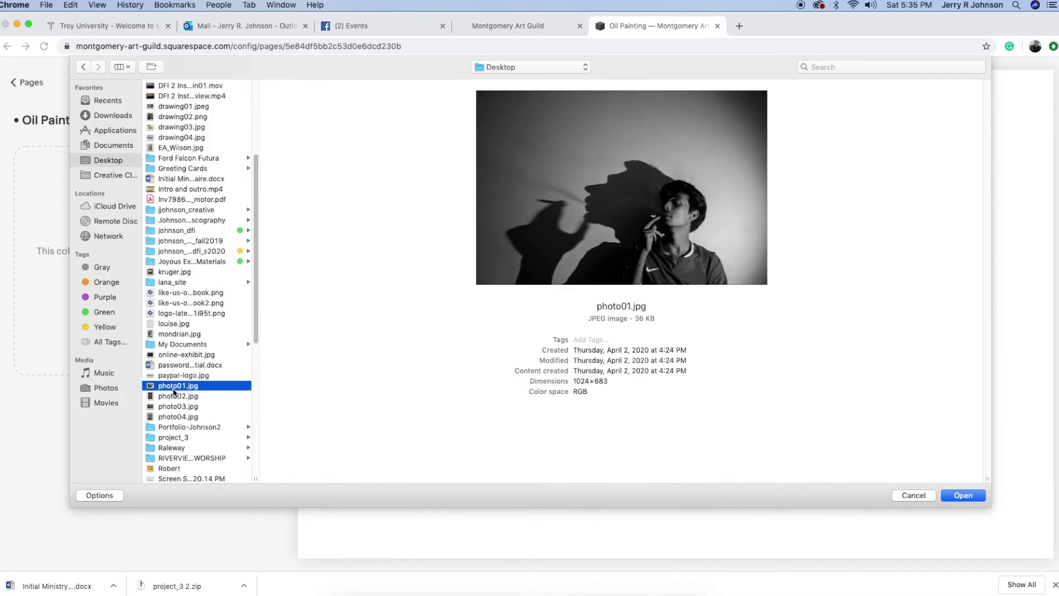
{"action": "left_click", "coordinate": [164, 417], "text": "shift"}
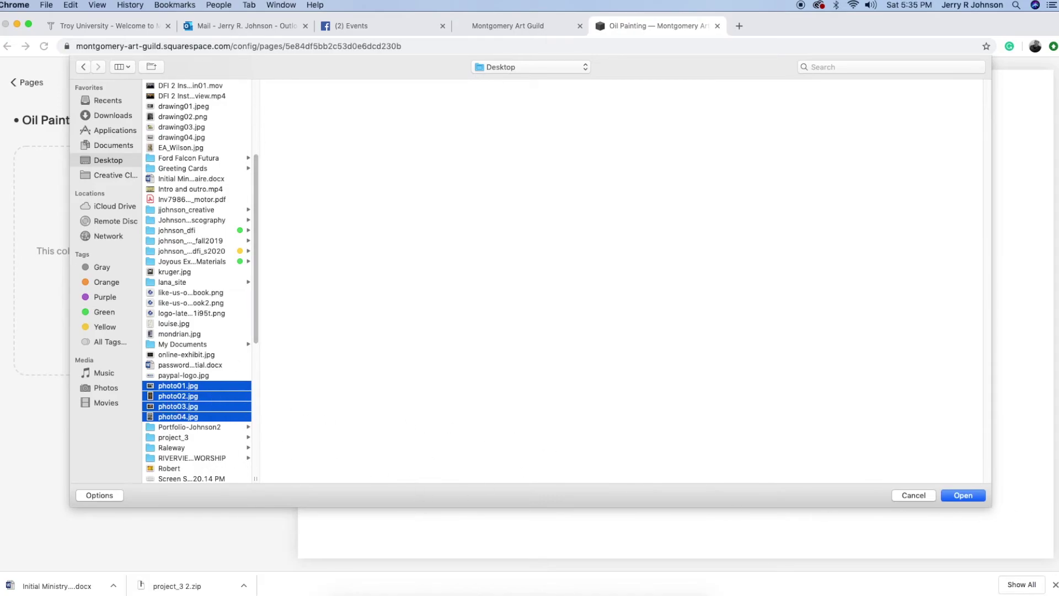
{"action": "left_click", "coordinate": [963, 495]}
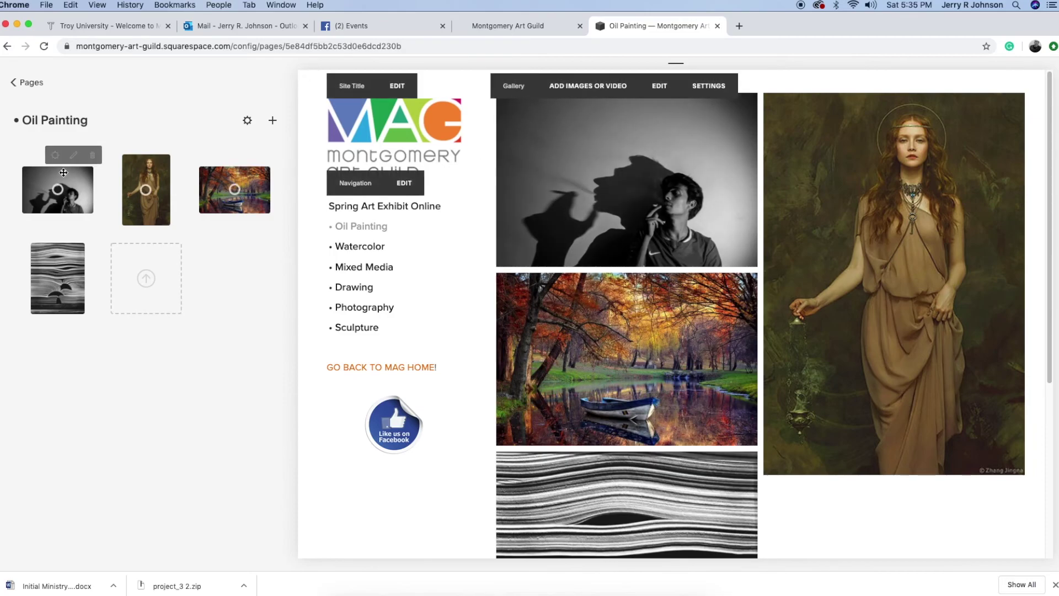
Title the first image 'Drawing Sample One' with description lines Artist's Name, Medium of Work, Other?
{"action": "left_click", "coordinate": [55, 156]}
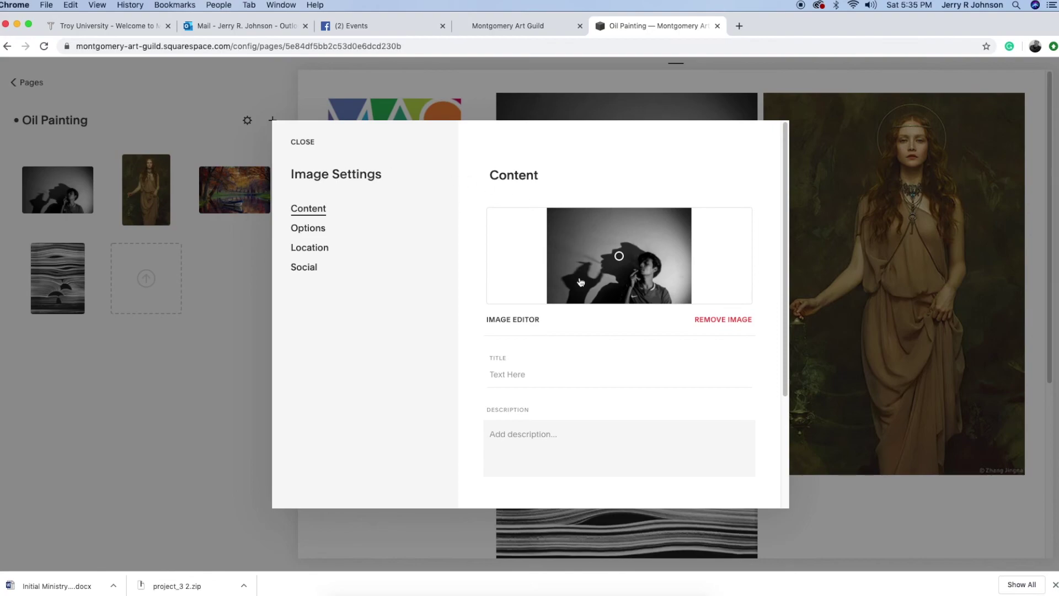
{"action": "left_click", "coordinate": [531, 376]}
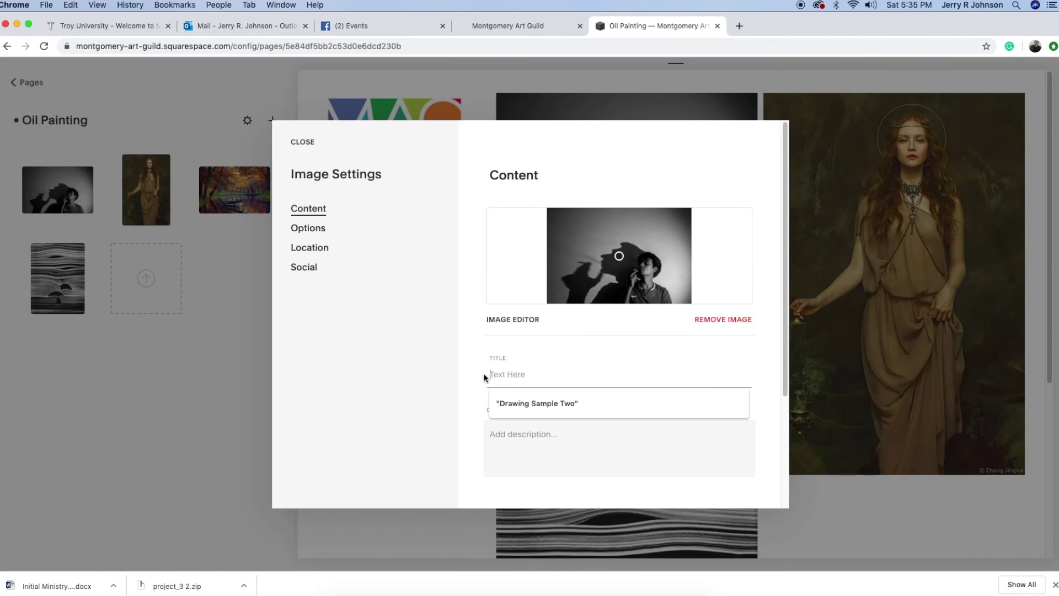
{"action": "type", "text": "\"Drawing Smap"}
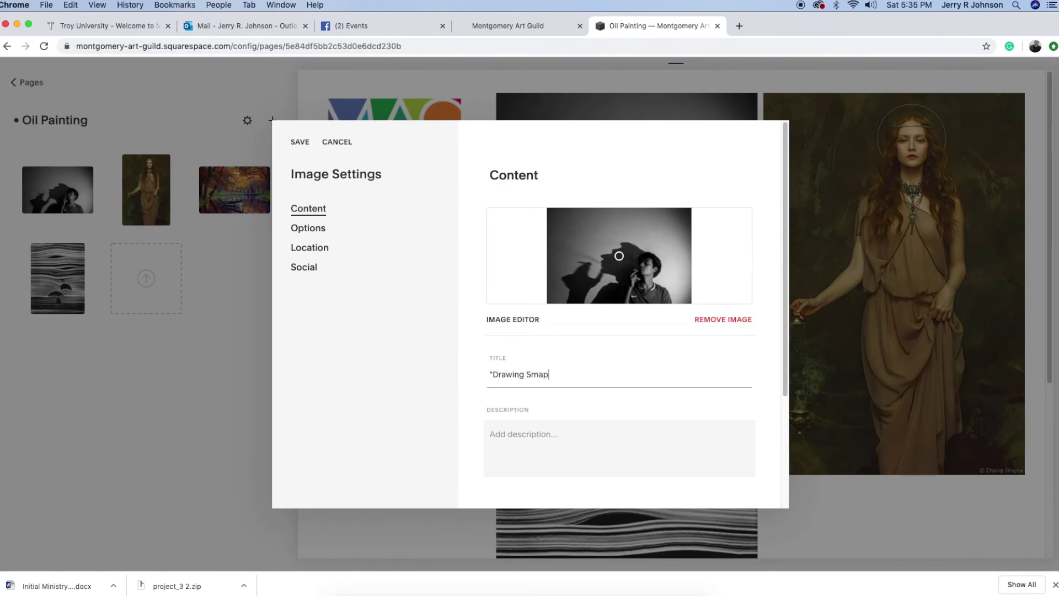
{"action": "type", "text": "l"}
{"action": "key", "text": "BackSpace"}
{"action": "key", "text": "BackSpace"}
{"action": "key", "text": "BackSpace"}
{"action": "key", "text": "BackSpace"}
{"action": "type", "text": "ample "}
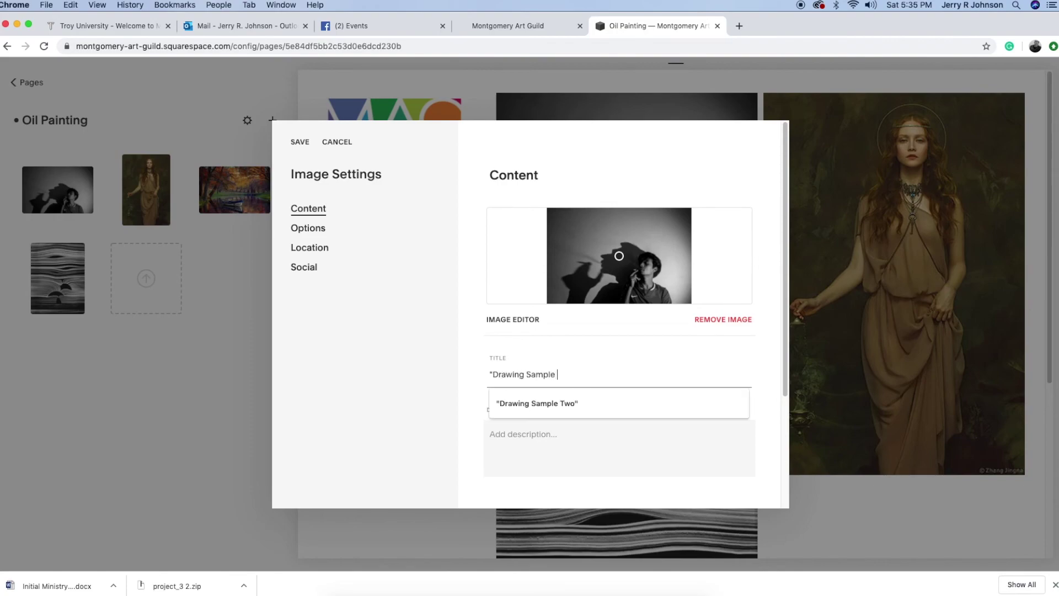
{"action": "type", "text": "One"}
{"action": "left_click", "coordinate": [568, 433]}
{"action": "type", "text": "Artist's Name"}
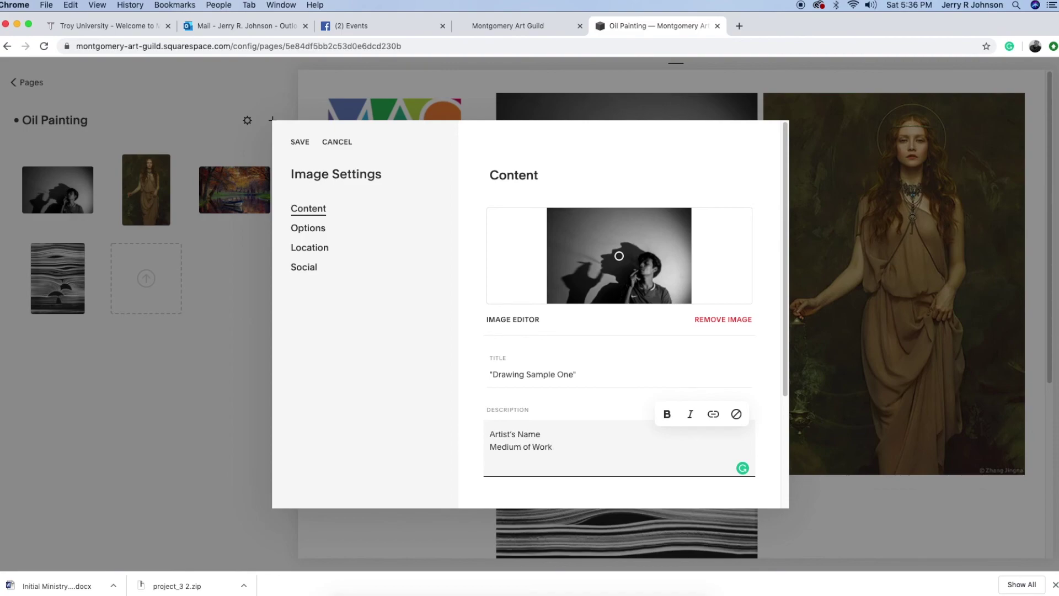
{"action": "type", "text": "ther?"}
Save the image's title and description, then view it enlarged with its caption
{"action": "left_click_drag", "start_coordinate": [786, 361], "coordinate": [786, 512]}
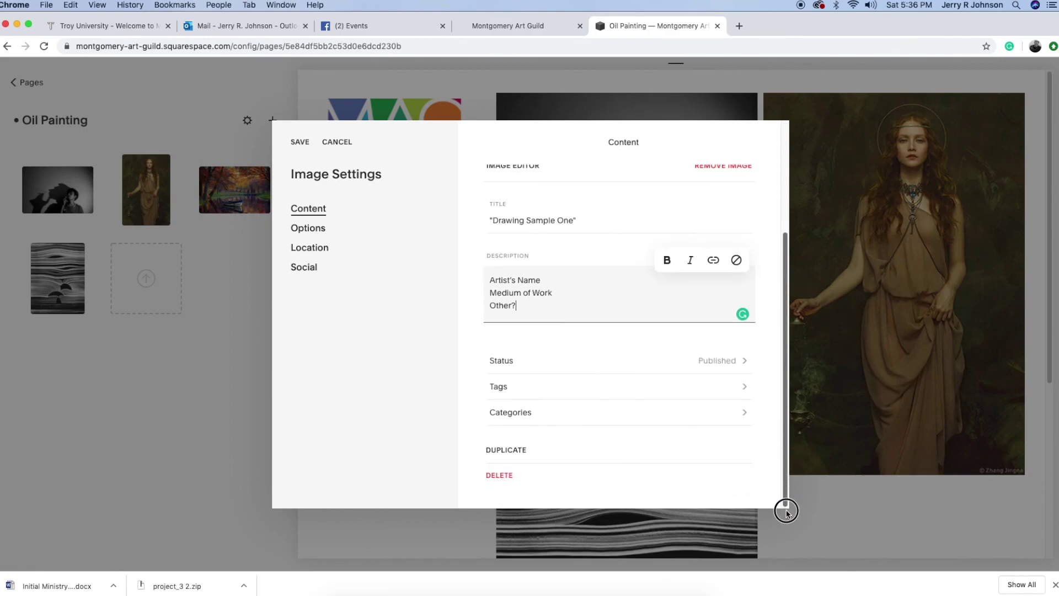
{"action": "left_click", "coordinate": [818, 196]}
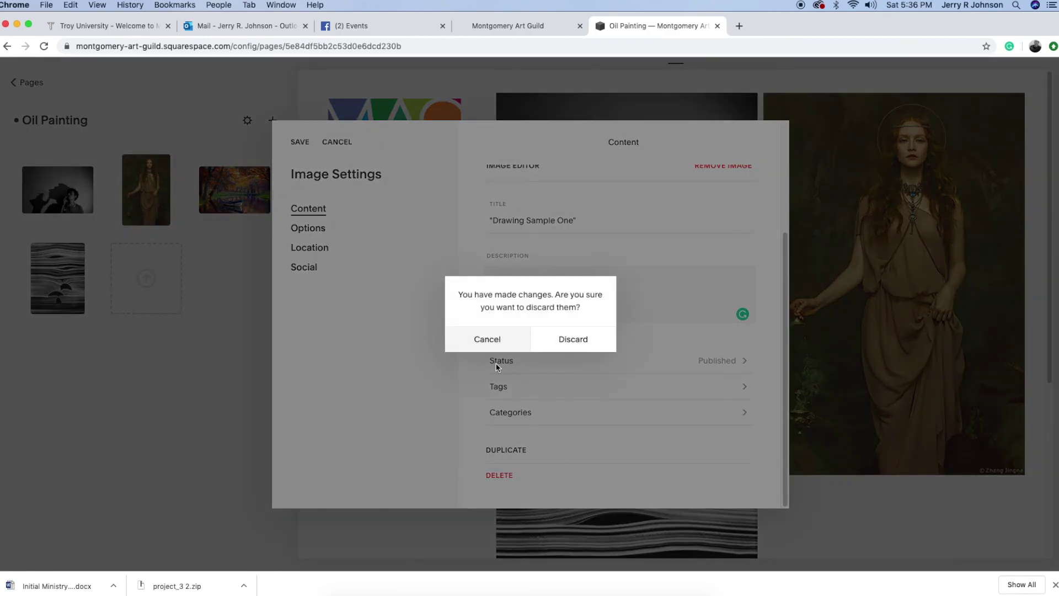
{"action": "left_click", "coordinate": [488, 339]}
{"action": "left_click", "coordinate": [300, 142]}
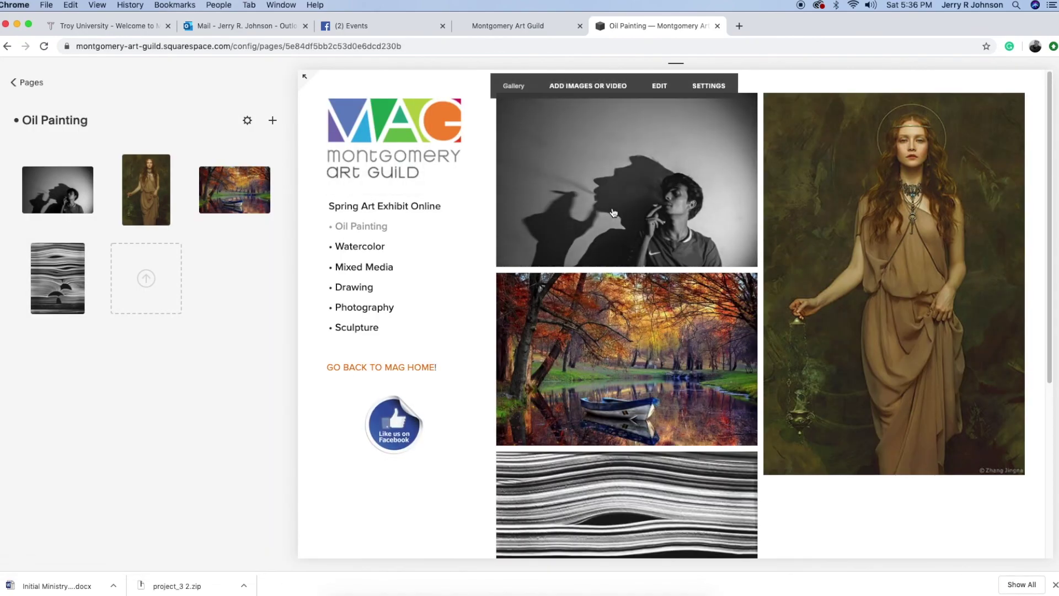
{"action": "left_click", "coordinate": [623, 178]}
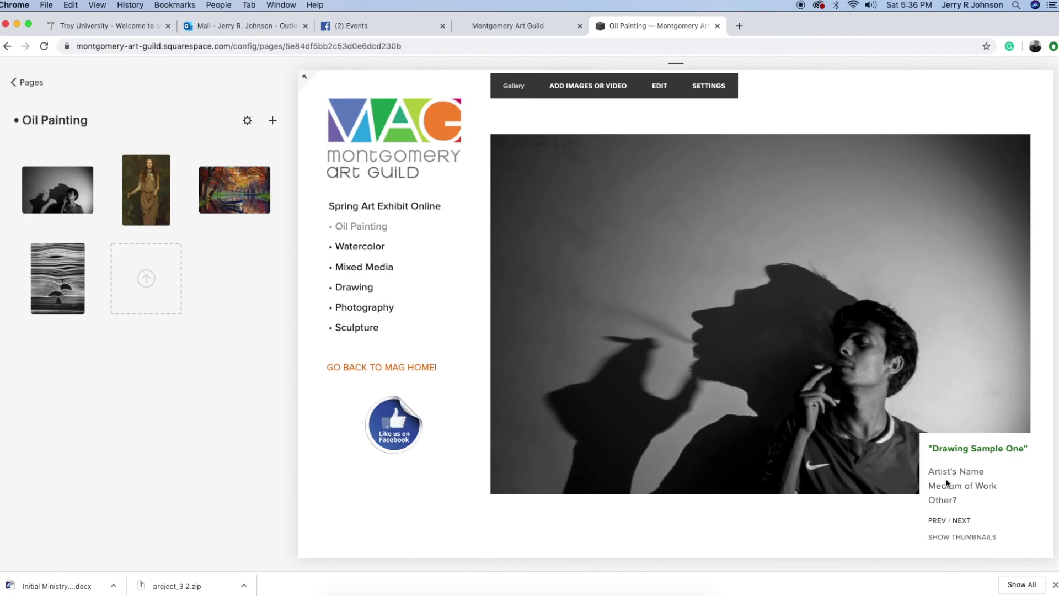